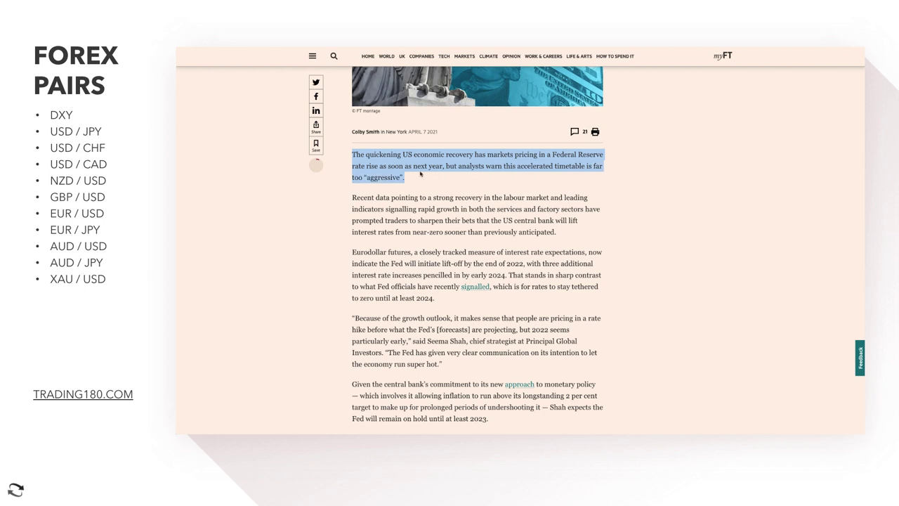
- Read the FT article, highlighting the recent-data, Eurodollar futures, 2024 rate-increase and Fed-signal passages
scroll(427, 206, down, 1)
drag(359, 159, 566, 214)
click(380, 215)
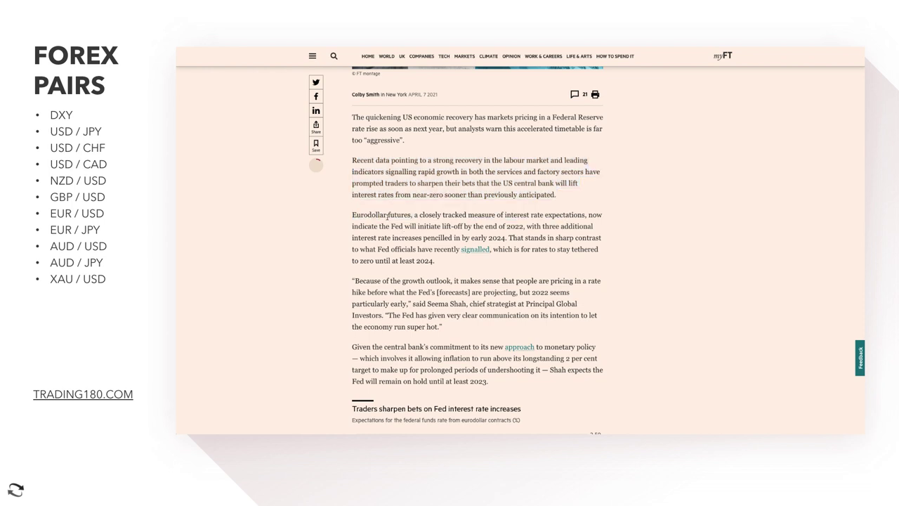
drag(395, 217, 419, 227)
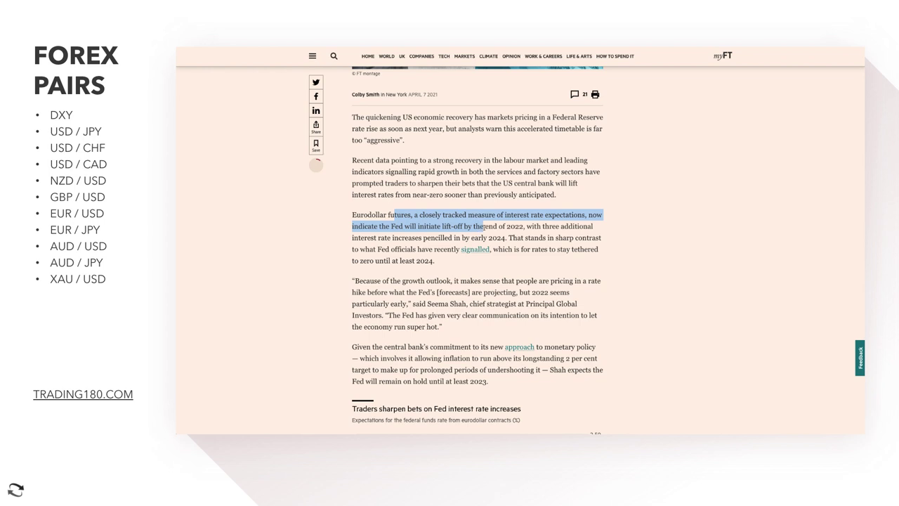
mouse_move(524, 226)
mouse_down()
mouse_move(560, 226)
mouse_move(412, 226)
mouse_move(391, 239)
mouse_move(450, 241)
mouse_up()
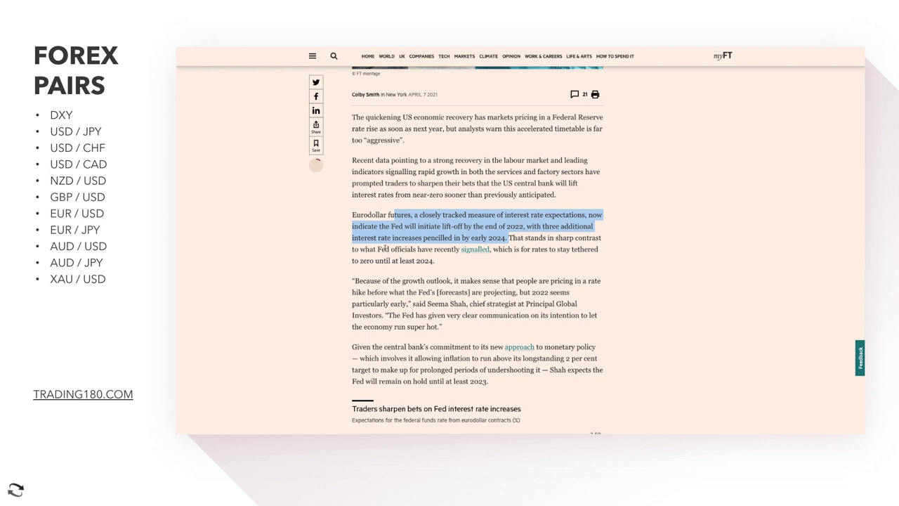
drag(364, 249, 451, 263)
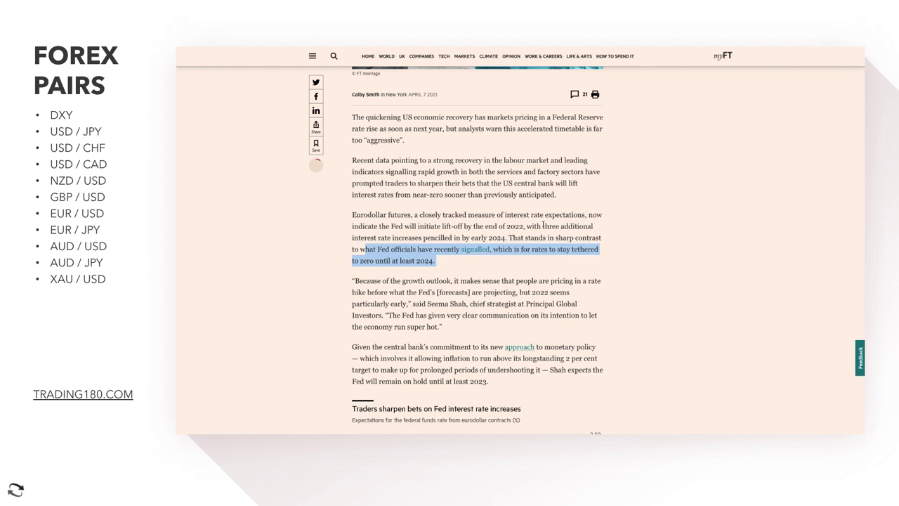
click(516, 255)
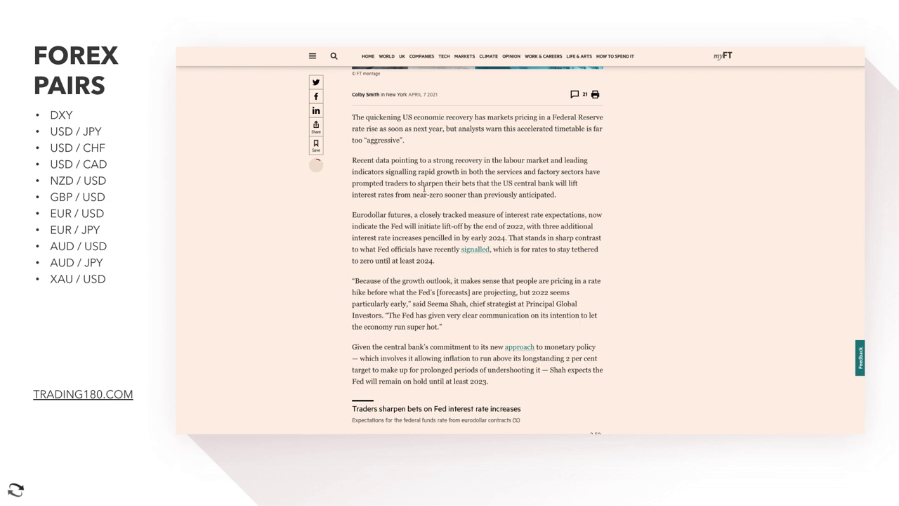
scroll(474, 181, up, 4)
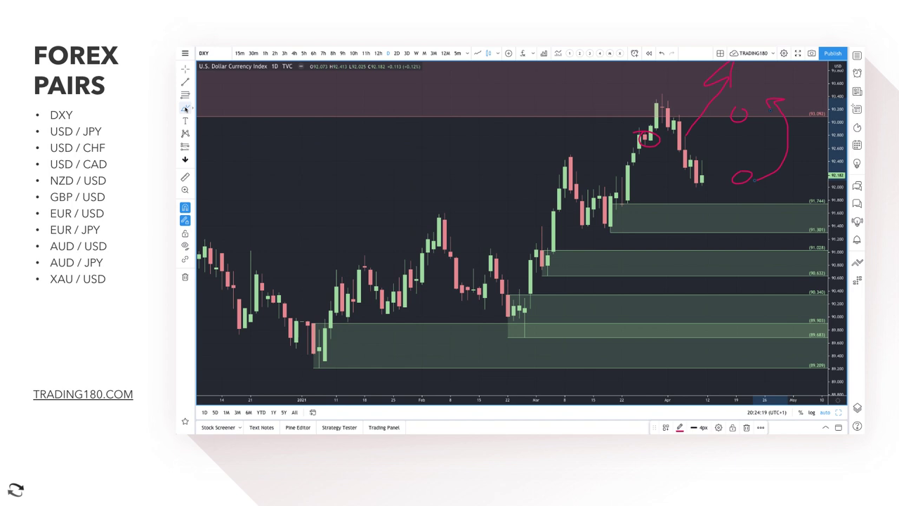
- Draw a pink dip-and-rebound stroke and narrow the supply zone to 92.891–93.437 on the recent highs
click(186, 108)
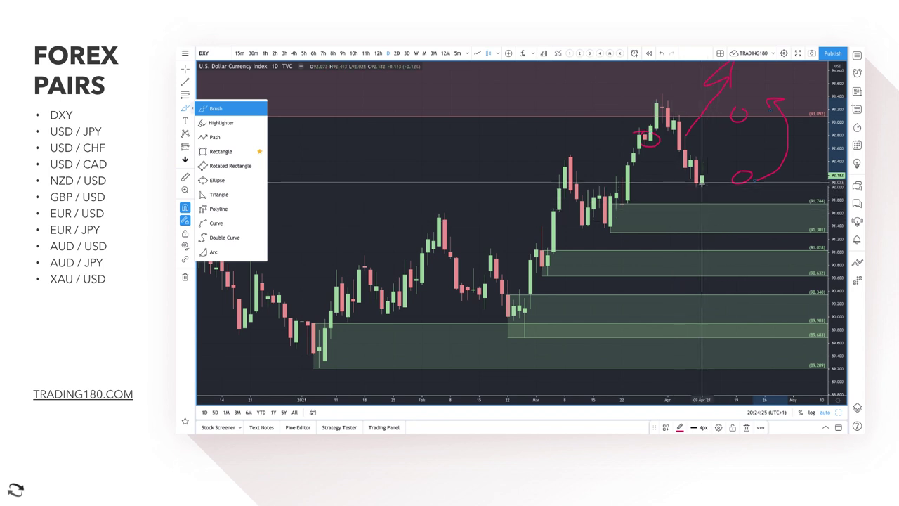
mouse_move(702, 183)
mouse_down()
mouse_move(715, 209)
mouse_move(734, 167)
mouse_up()
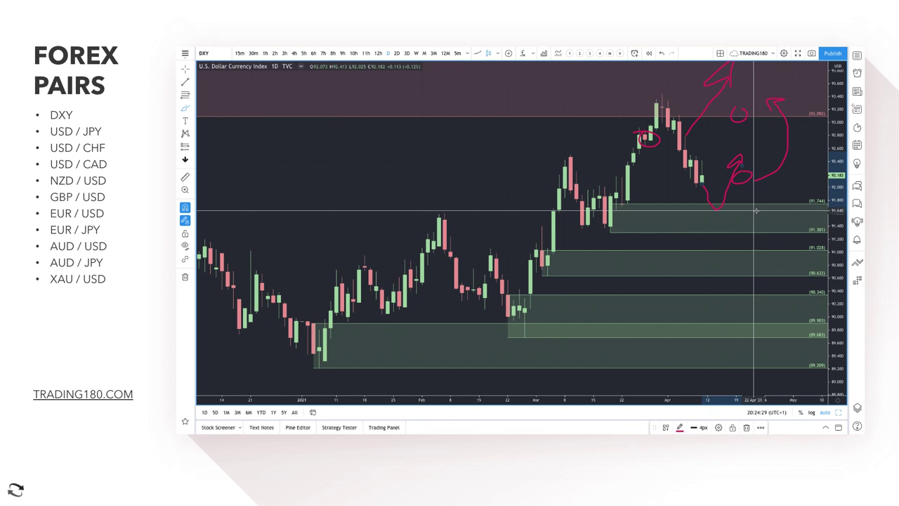
scroll(756, 210, down, 5)
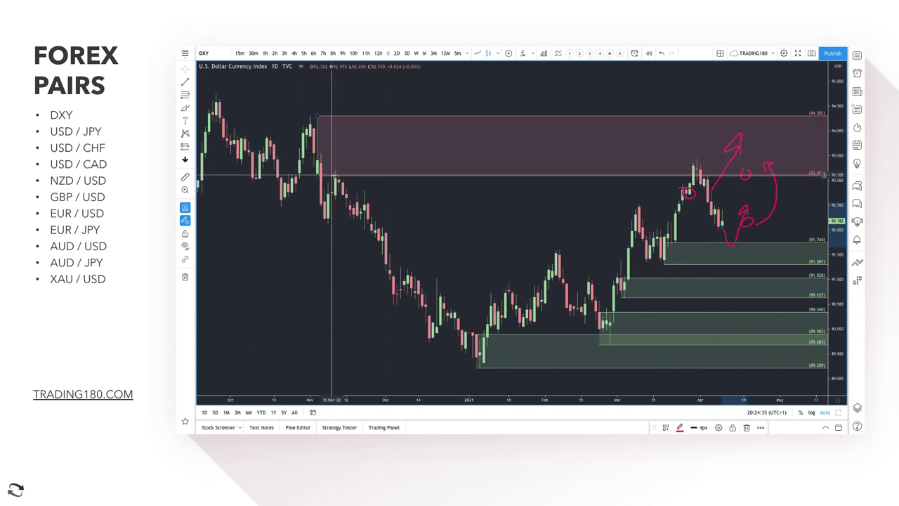
drag(334, 174, 316, 178)
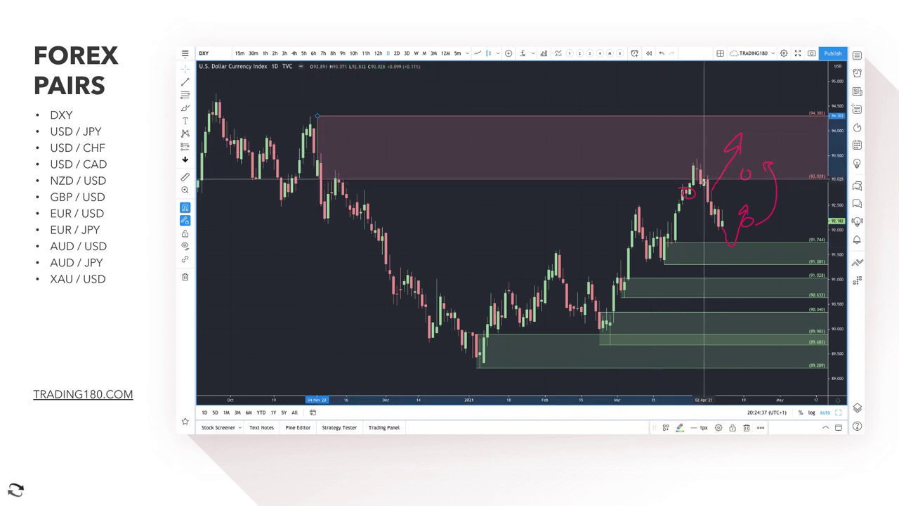
drag(703, 180, 703, 185)
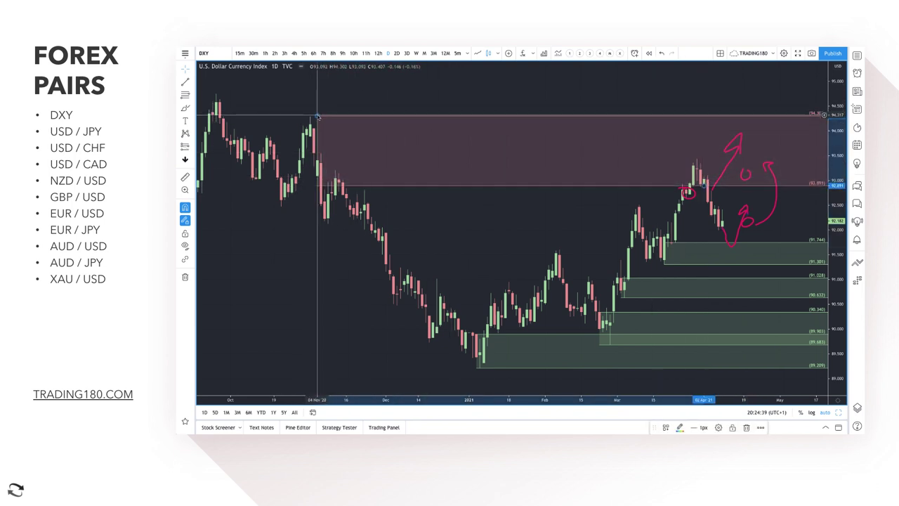
drag(318, 116, 696, 158)
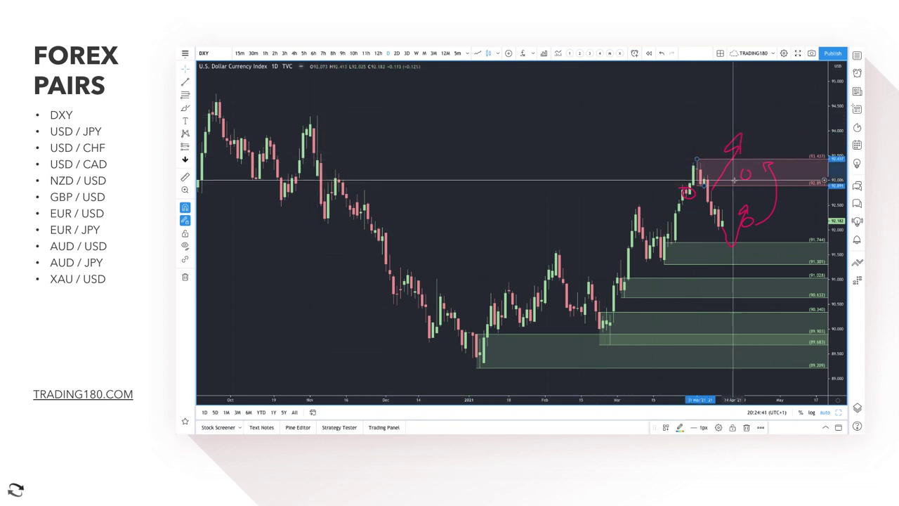
scroll(733, 181, up, 3)
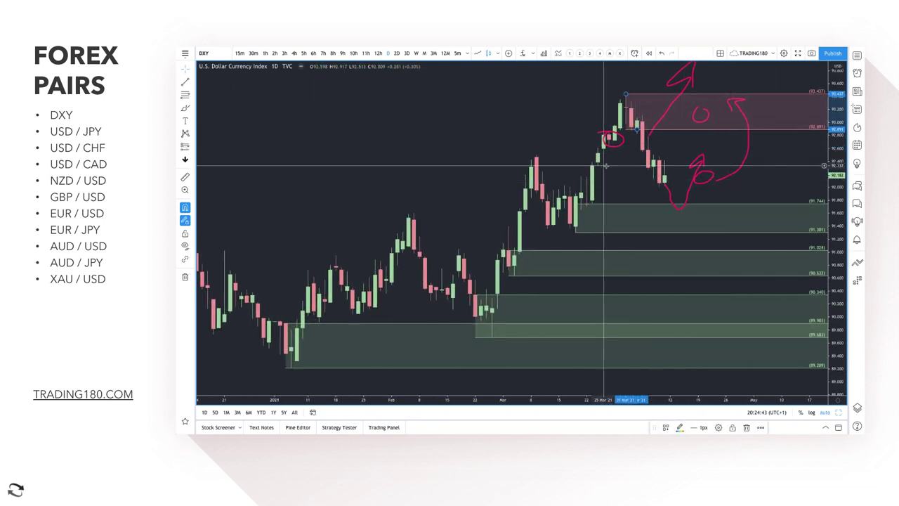
- Add a small 92.320–92.499 zone using the '2. DEMAND' drawing template
click(184, 94)
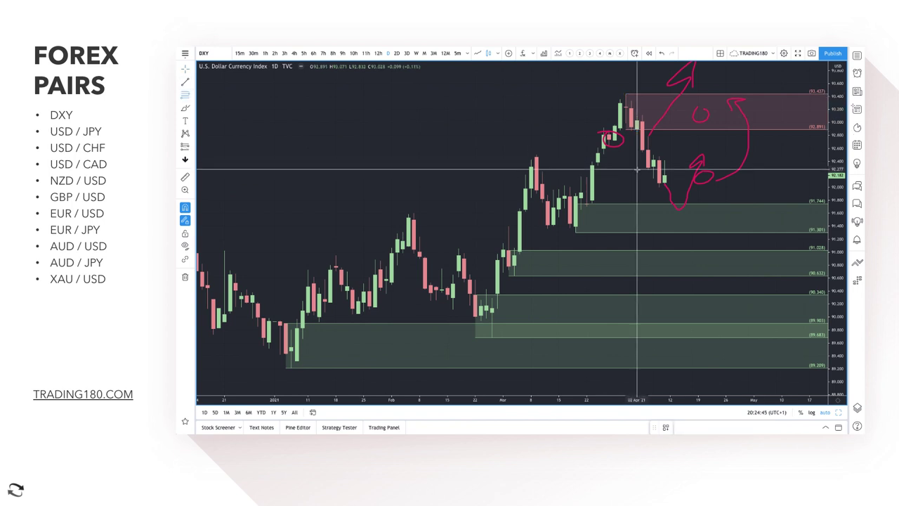
click(653, 165)
click(654, 155)
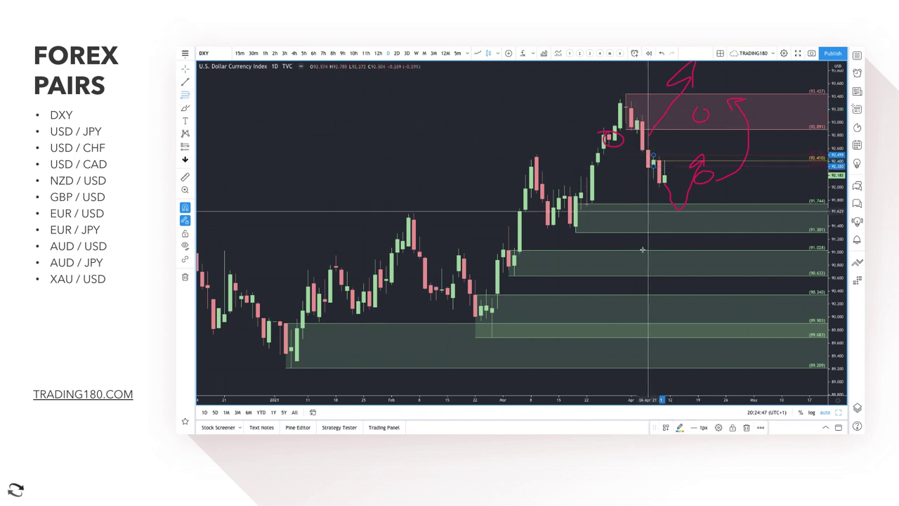
click(665, 428)
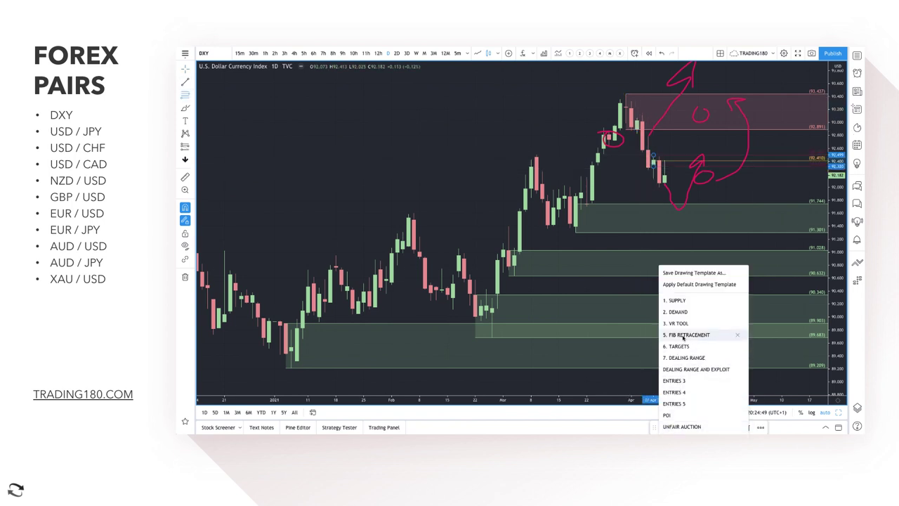
click(685, 311)
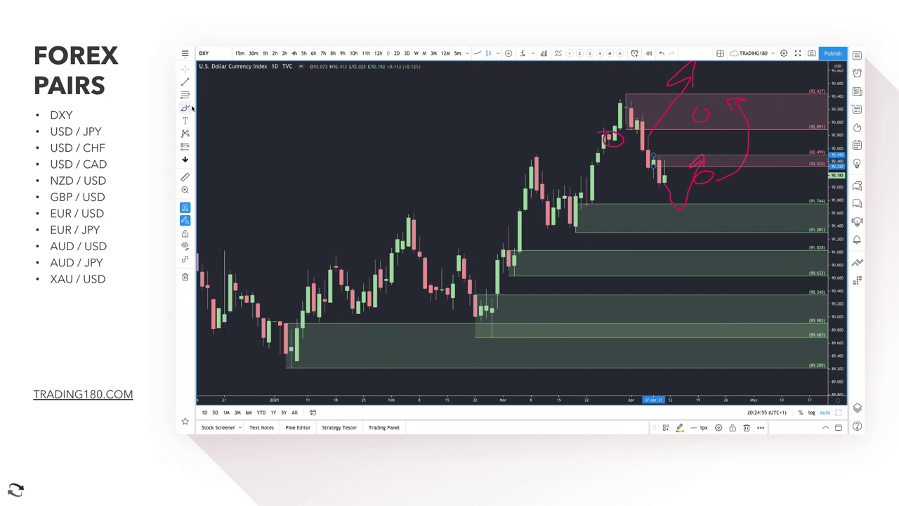
key(alt+b)
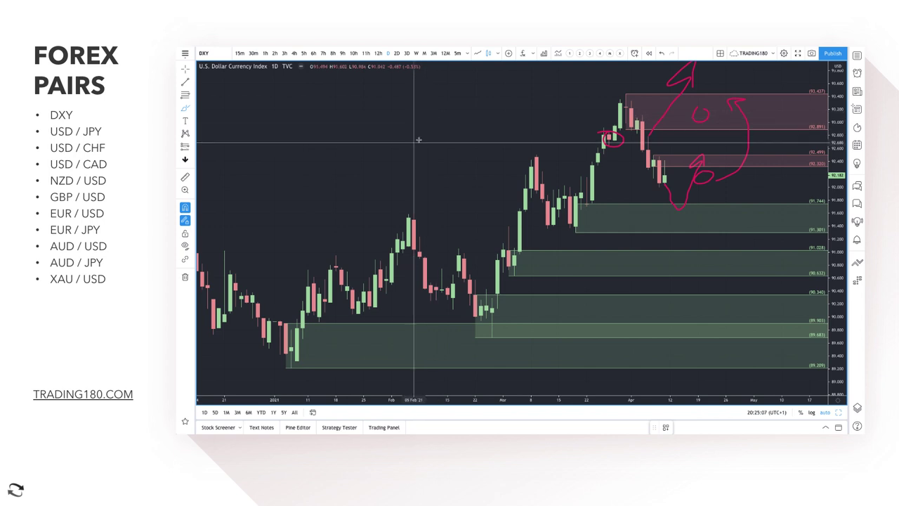
- Draw three rising pink arrows around February and two falling arrows toward the 91.744 demand zone
mouse_move(390, 170)
mouse_down()
mouse_move(481, 100)
mouse_move(482, 110)
mouse_up()
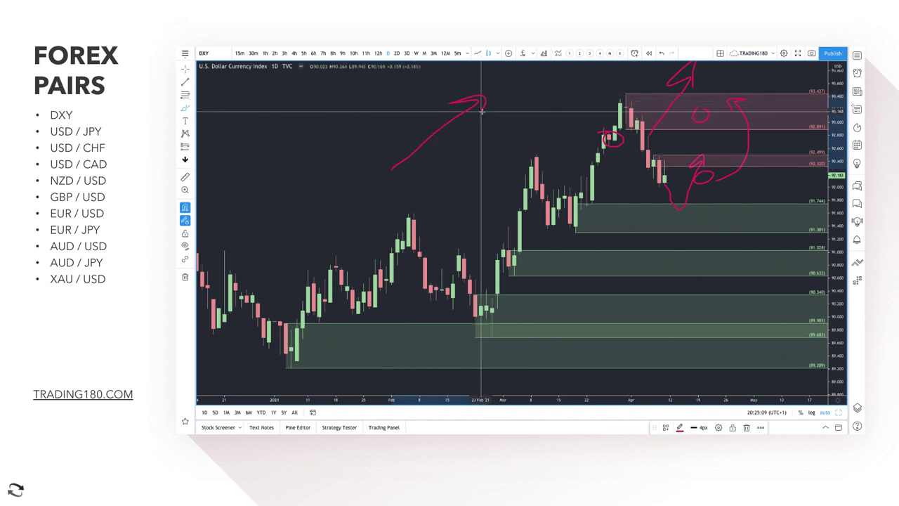
drag(465, 173, 540, 120)
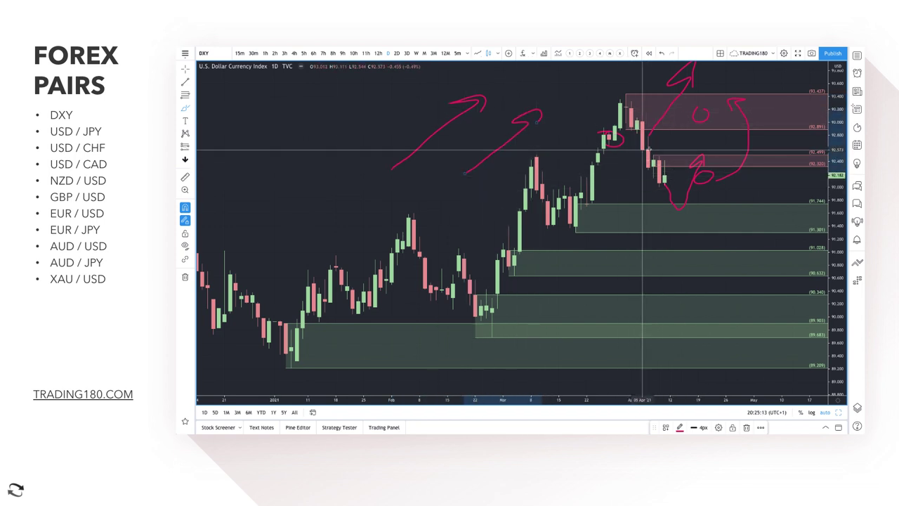
mouse_move(342, 165)
mouse_down()
mouse_move(401, 105)
mouse_move(411, 110)
mouse_up()
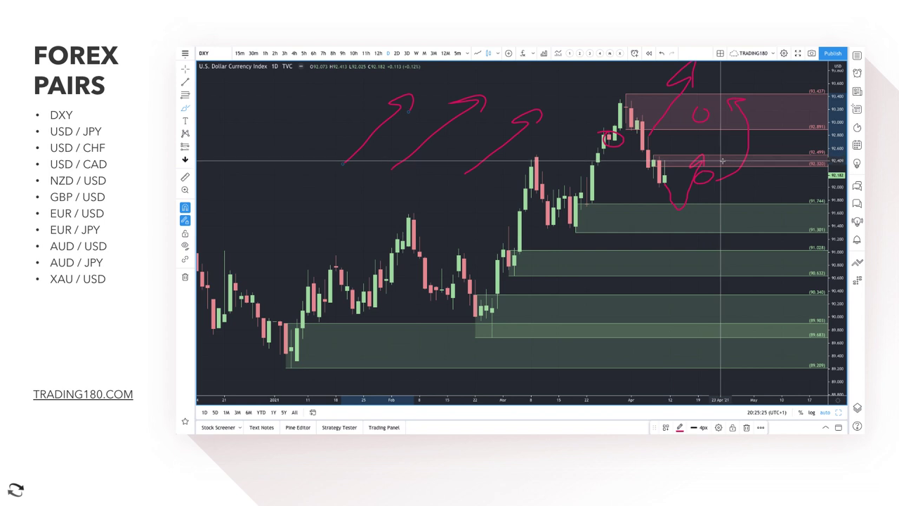
mouse_move(724, 162)
mouse_down()
mouse_move(758, 188)
mouse_move(758, 200)
mouse_up()
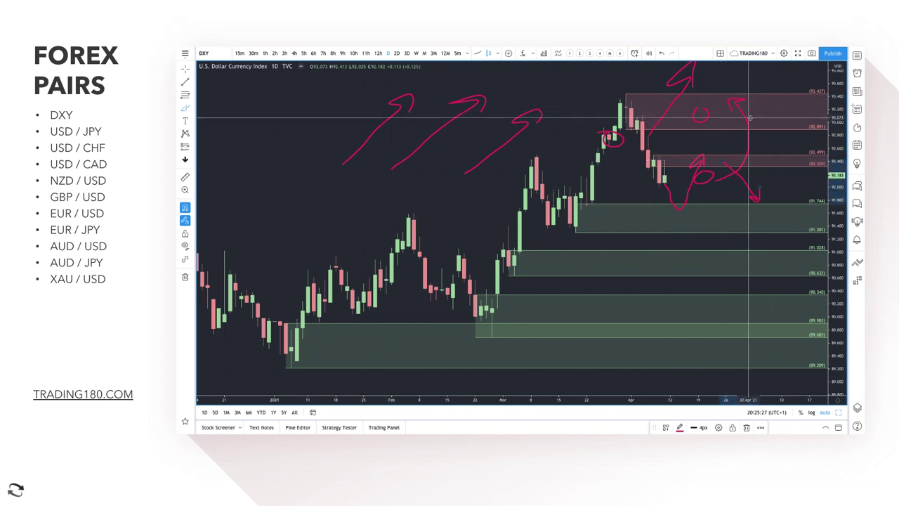
mouse_move(762, 118)
mouse_down()
mouse_move(779, 145)
mouse_move(788, 129)
mouse_up()
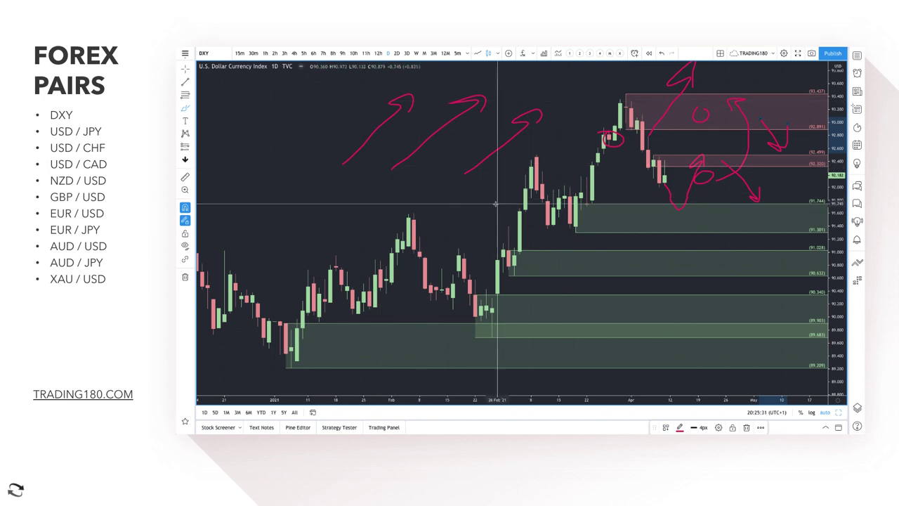
key(Escape)
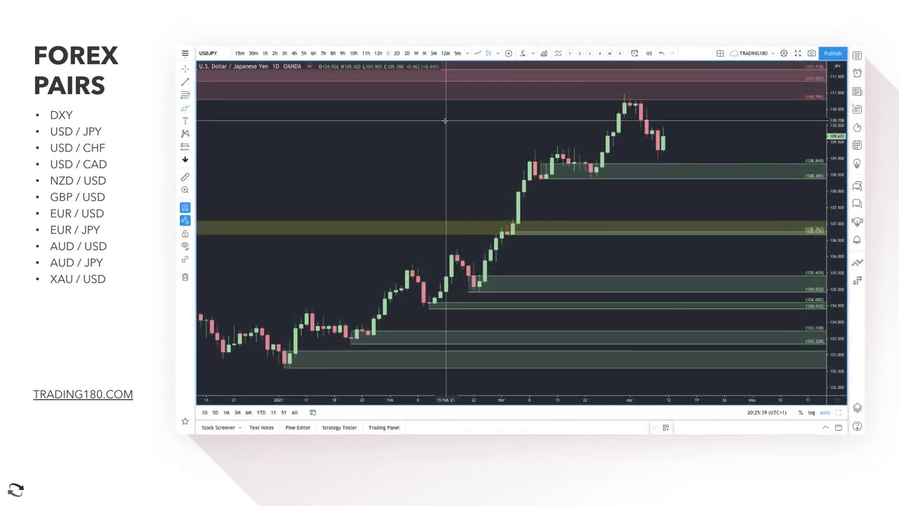
- Mark a narrow supply zone at the USD/JPY highs, topping at 110.966
click(184, 95)
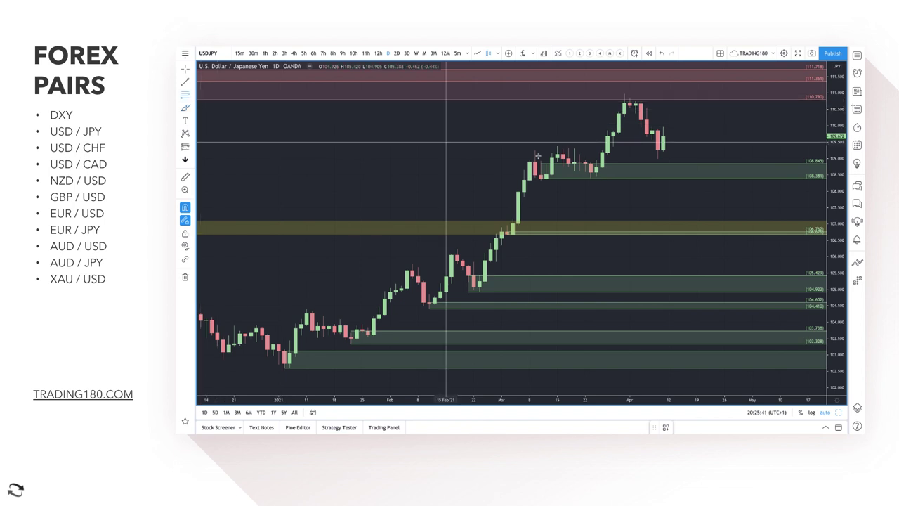
click(625, 93)
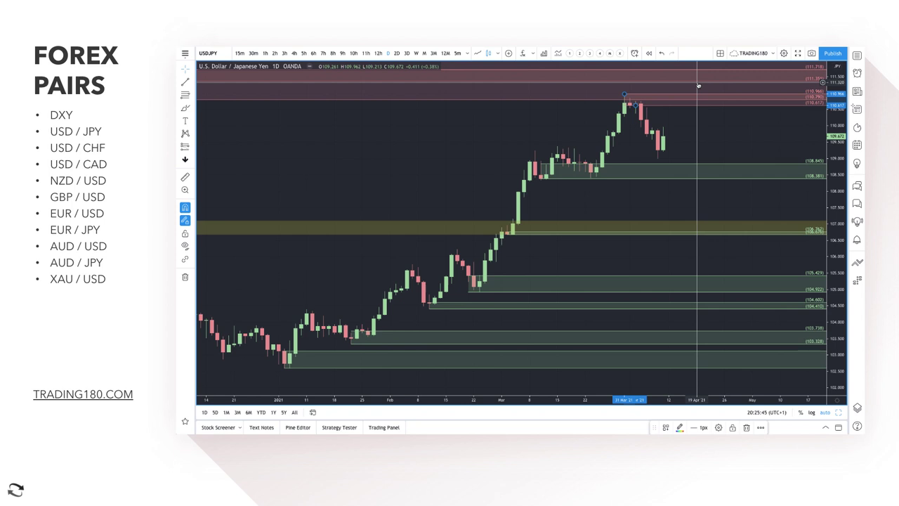
click(698, 85)
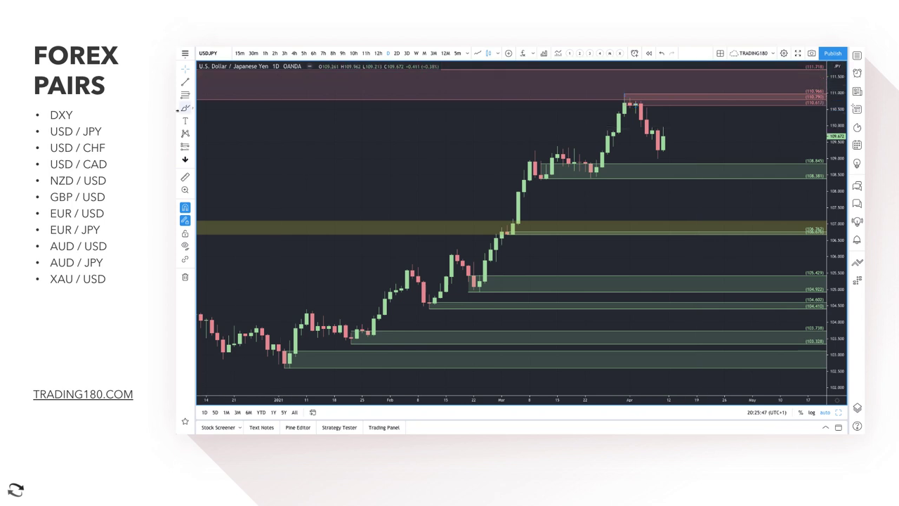
click(184, 107)
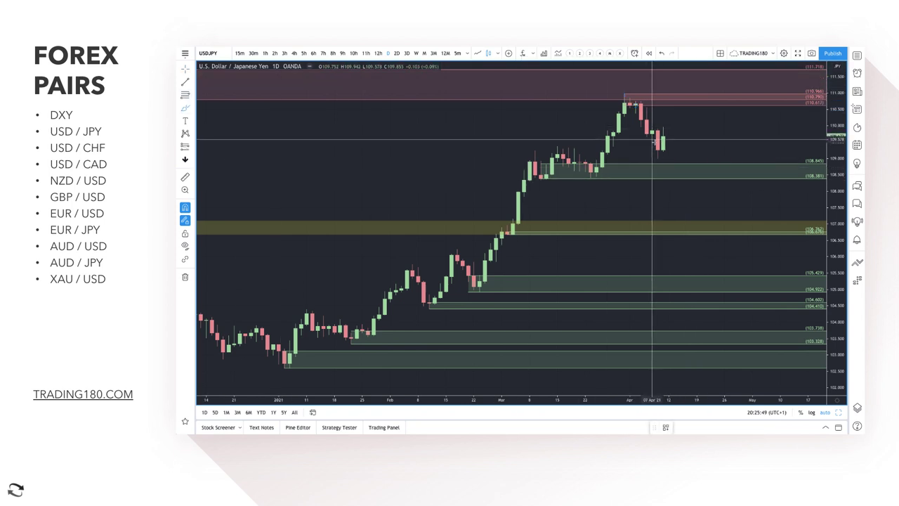
- Add a small 109.753–109.942 zone and sketch a red dip-then-rally arrow from the latest candle
click(185, 94)
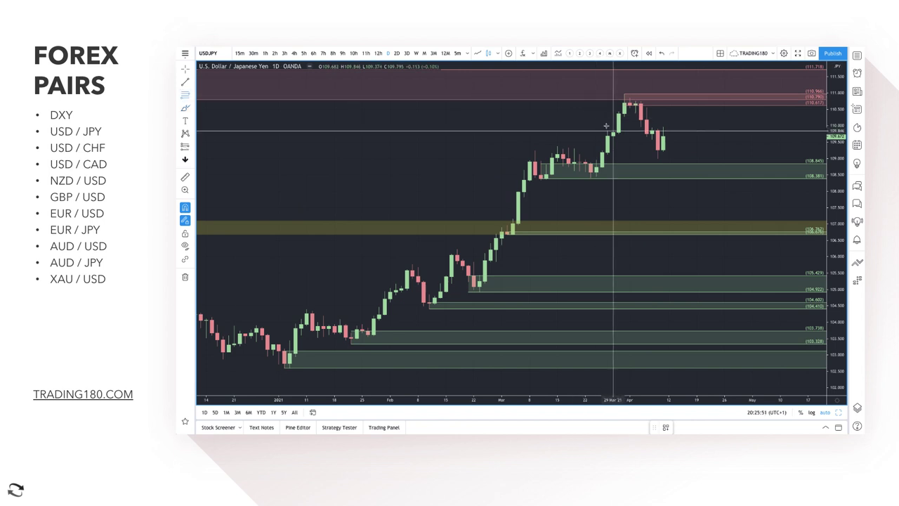
click(652, 132)
click(652, 125)
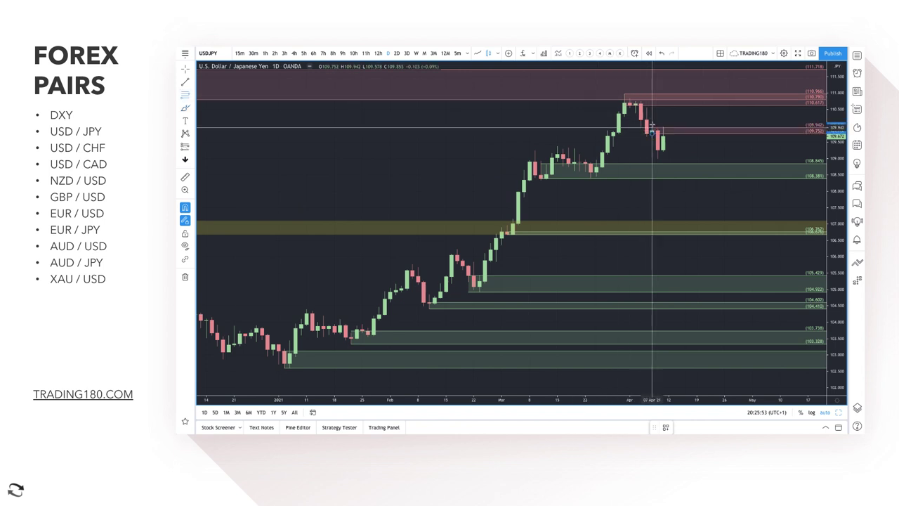
click(185, 107)
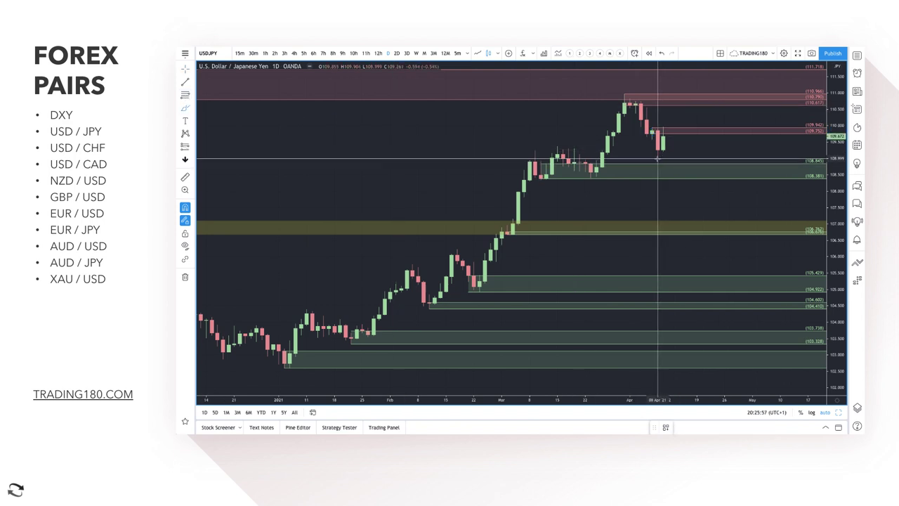
mouse_move(658, 160)
mouse_down()
mouse_move(672, 174)
mouse_move(713, 149)
mouse_up()
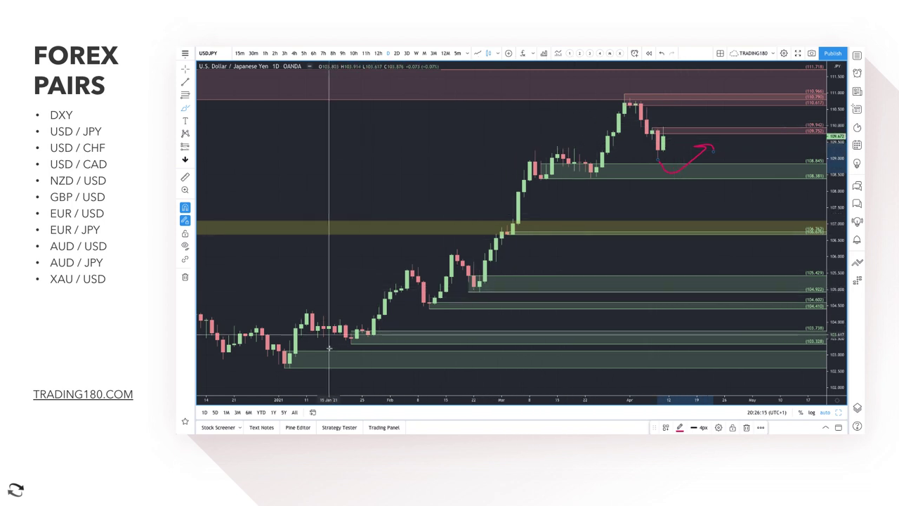
- Trace a red uptrend from the January low and draw a downward arrow off the upper zone
mouse_move(289, 362)
mouse_down()
mouse_move(479, 233)
mouse_move(629, 106)
mouse_move(623, 113)
mouse_up()
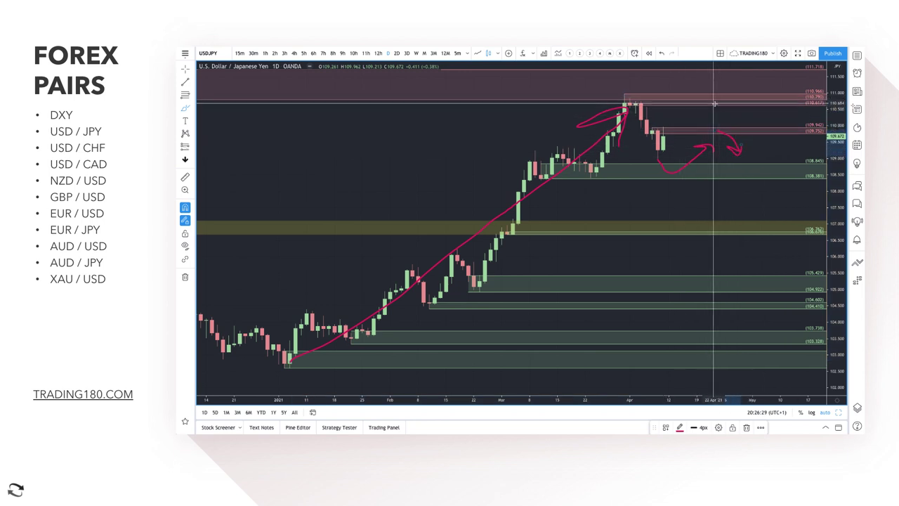
drag(717, 104, 738, 153)
drag(736, 114, 742, 121)
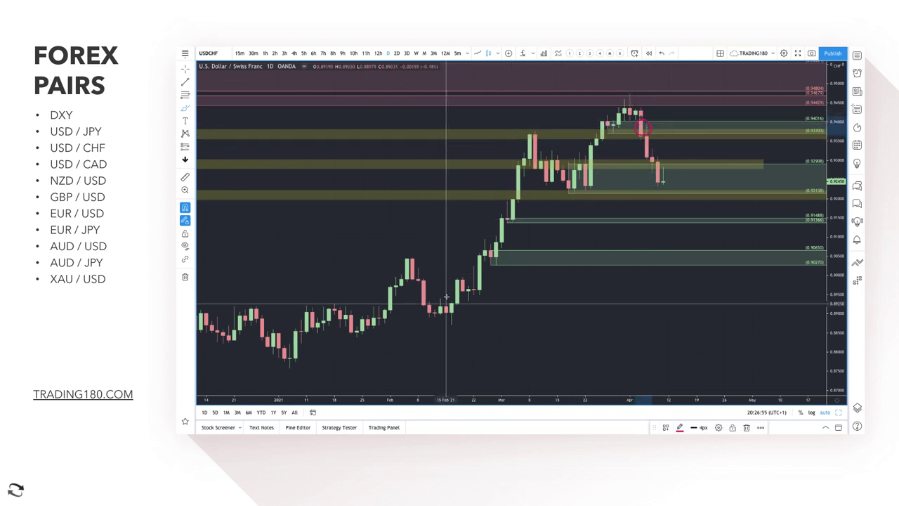
- Trace the rally from the February low, circle the latest candles, and sketch a dip-then-rise arrow
mouse_move(442, 313)
mouse_down()
mouse_move(518, 165)
mouse_move(572, 184)
mouse_move(608, 129)
mouse_up()
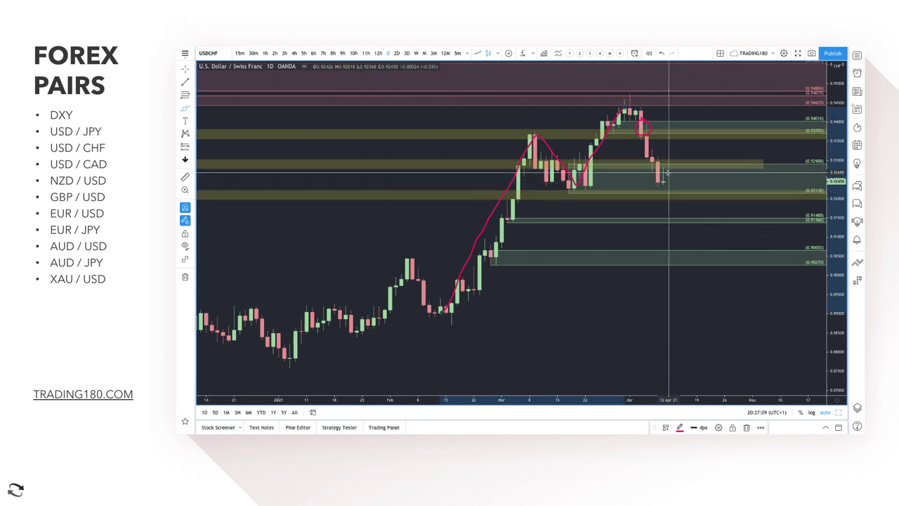
mouse_move(665, 171)
mouse_down()
mouse_move(646, 177)
mouse_move(672, 185)
mouse_move(712, 146)
mouse_move(723, 147)
mouse_up()
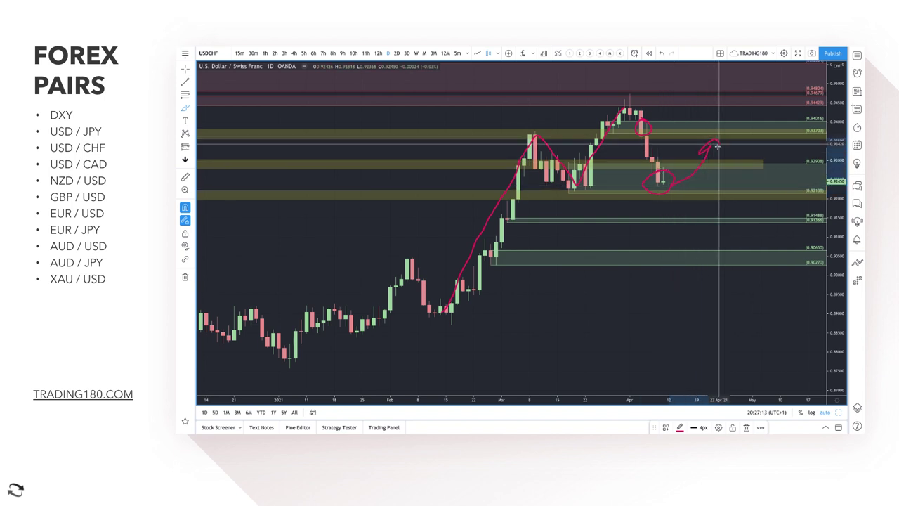
scroll(666, 179, up, 3)
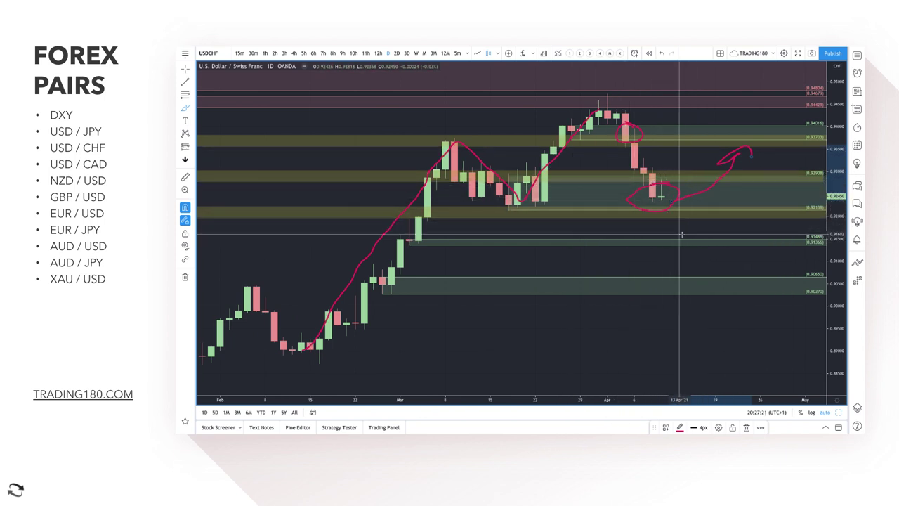
mouse_move(679, 236)
mouse_down()
mouse_move(685, 249)
mouse_move(724, 202)
mouse_move(733, 208)
mouse_up()
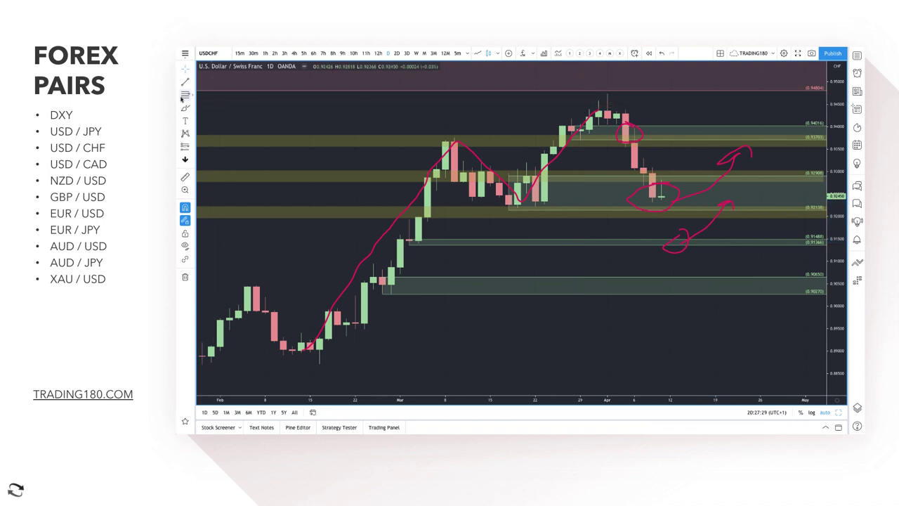
- Add a supply zone at the April high, delete the 0.94013–0.93703 and upper yellow zones, and draw a rising arrow
drag(616, 119, 606, 94)
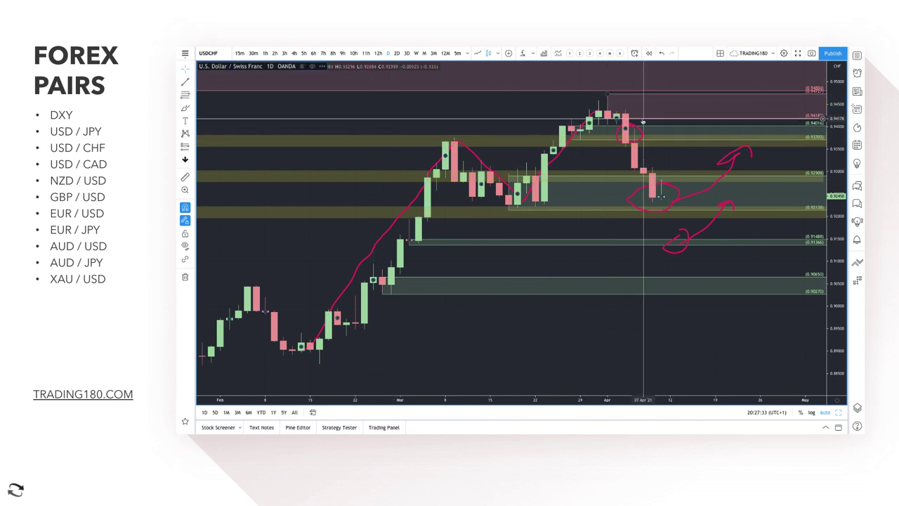
key(Delete)
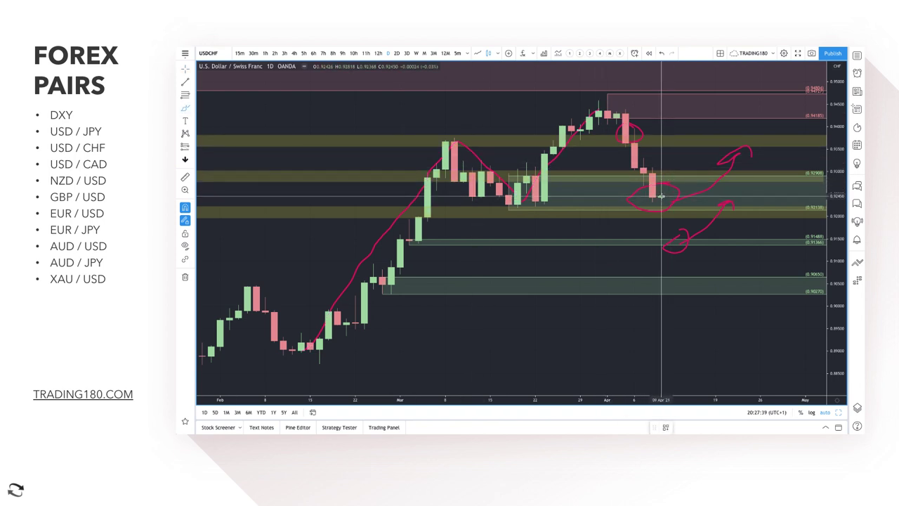
mouse_move(661, 197)
mouse_down()
mouse_move(717, 109)
mouse_move(780, 135)
mouse_up()
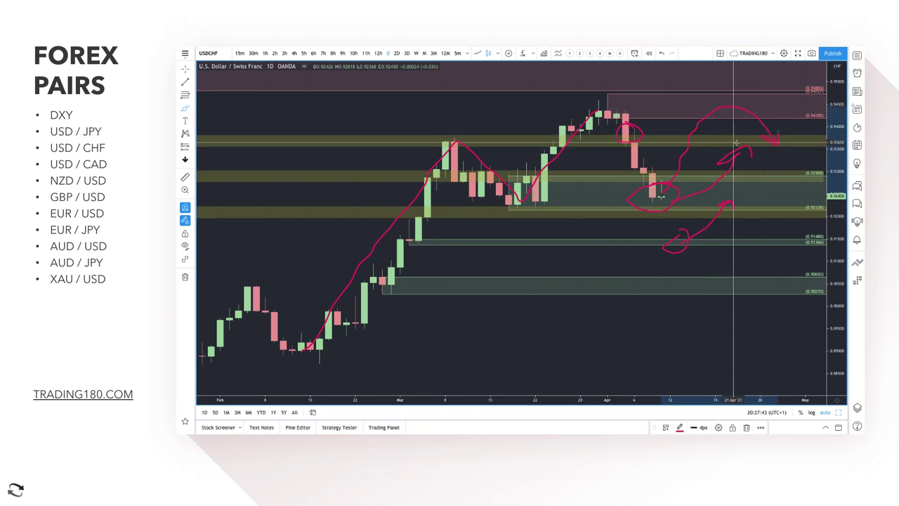
key(Delete)
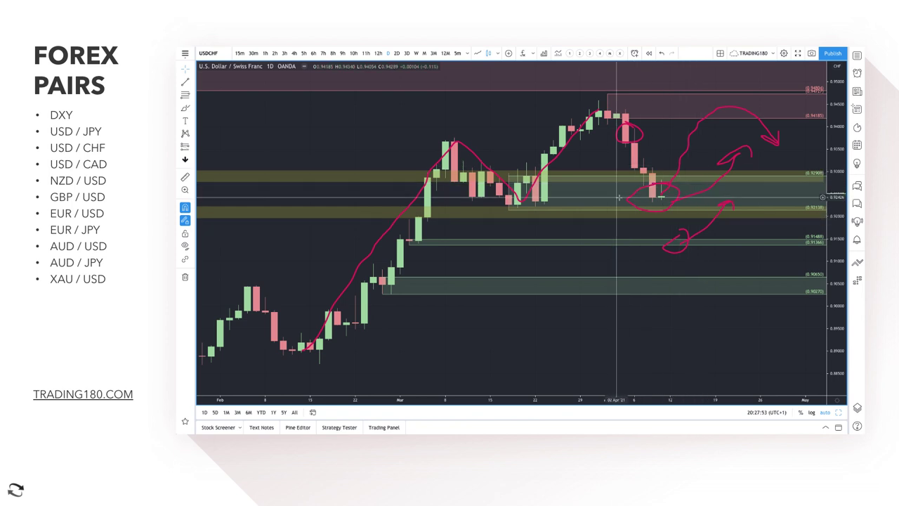
scroll(615, 222, up, 2)
scroll(615, 222, down, 1)
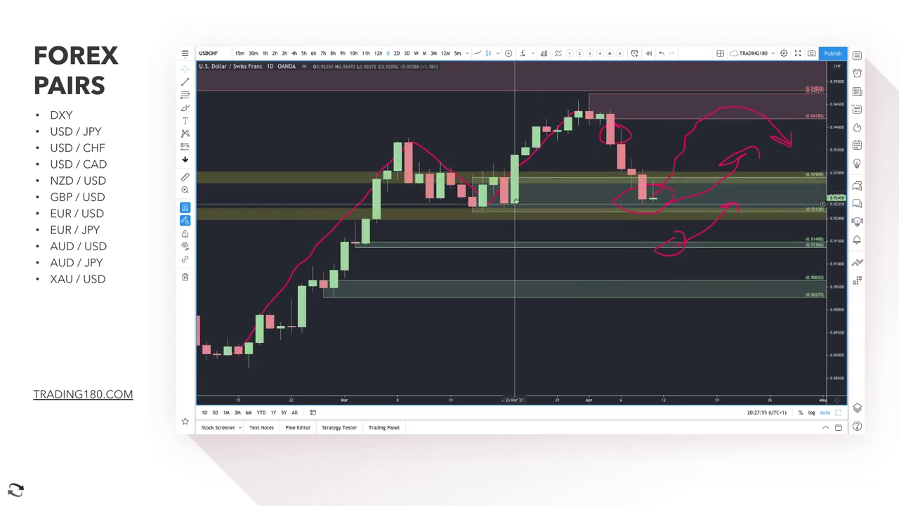
scroll(527, 195, down, 1)
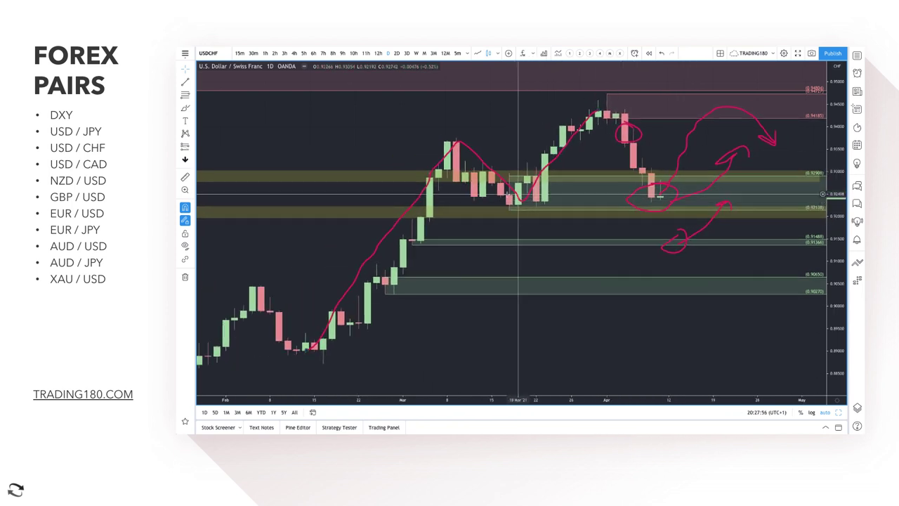
right_click(569, 172)
click(554, 163)
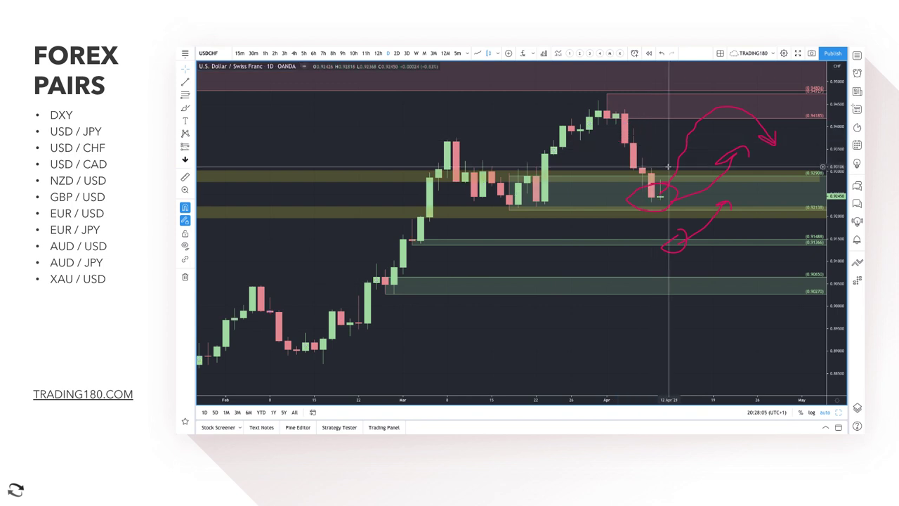
- Undo the large forecast arrow, then handwrite B and S and circle them
key(ctrl+z)
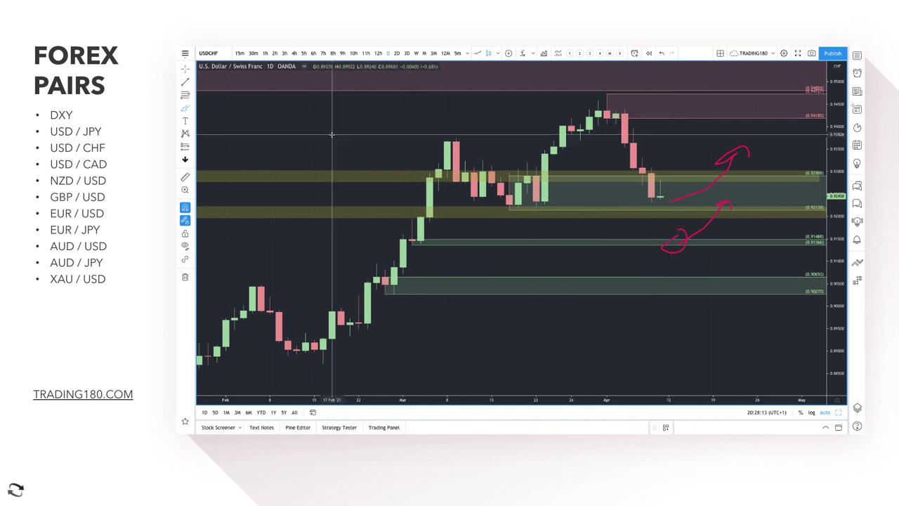
mouse_move(332, 136)
mouse_down()
mouse_move(333, 117)
mouse_move(331, 145)
mouse_up()
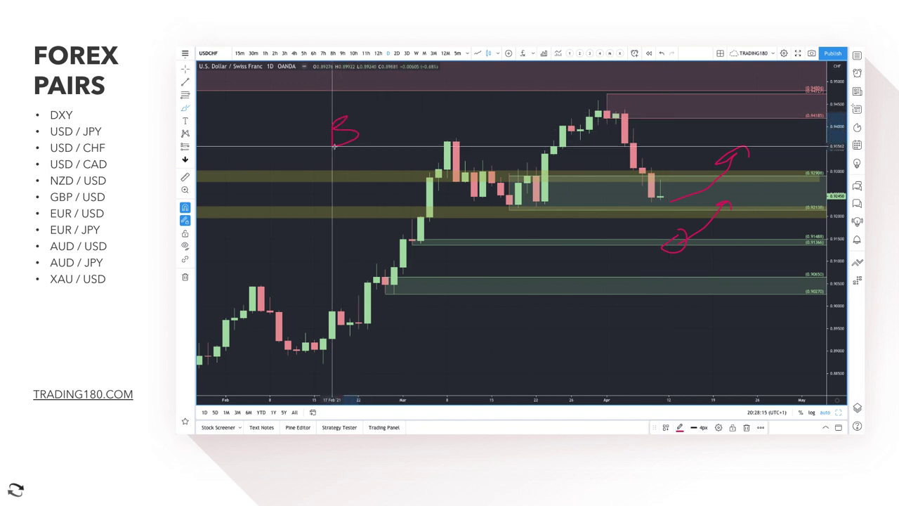
mouse_move(418, 109)
mouse_down()
mouse_move(394, 139)
mouse_move(411, 152)
mouse_up()
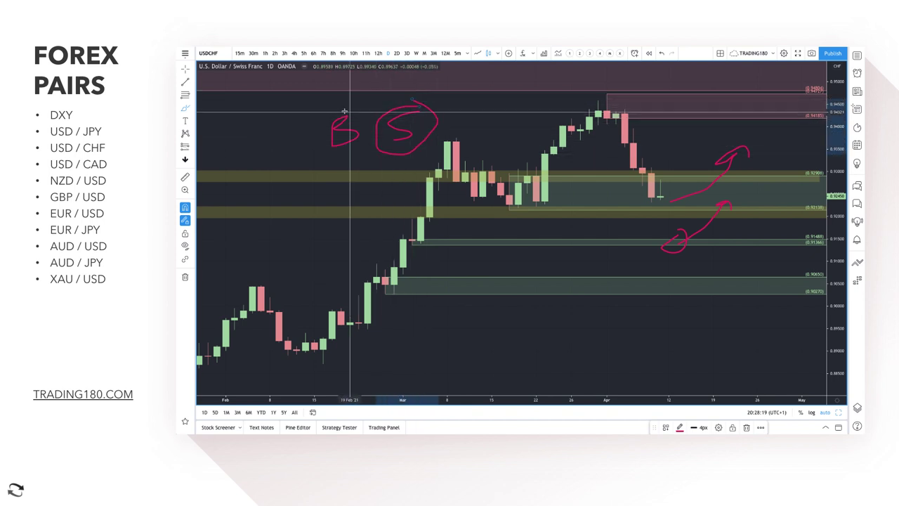
mouse_move(351, 114)
mouse_down()
mouse_move(317, 133)
mouse_move(349, 111)
mouse_up()
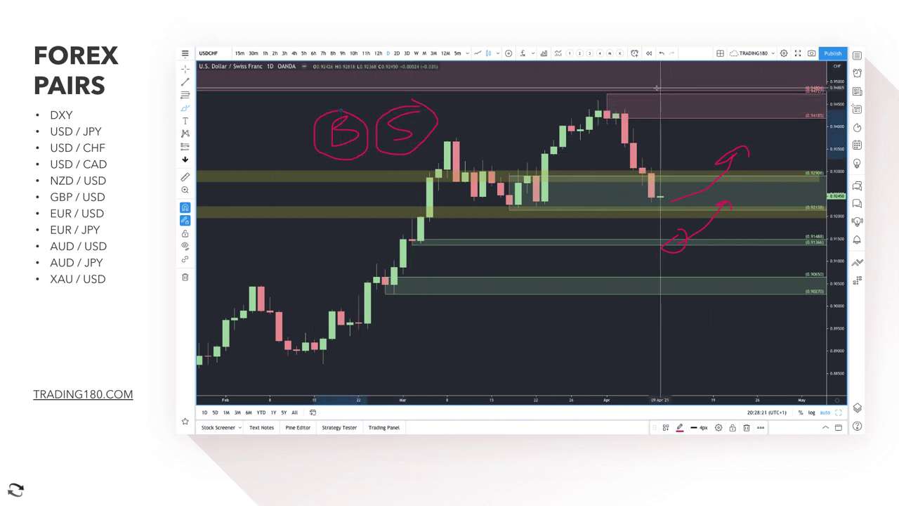
- Label the supply zone S, the recent candles B and the drop S, and add linking and forecast arrows
mouse_move(644, 75)
mouse_down()
mouse_move(617, 85)
mouse_move(636, 94)
mouse_up()
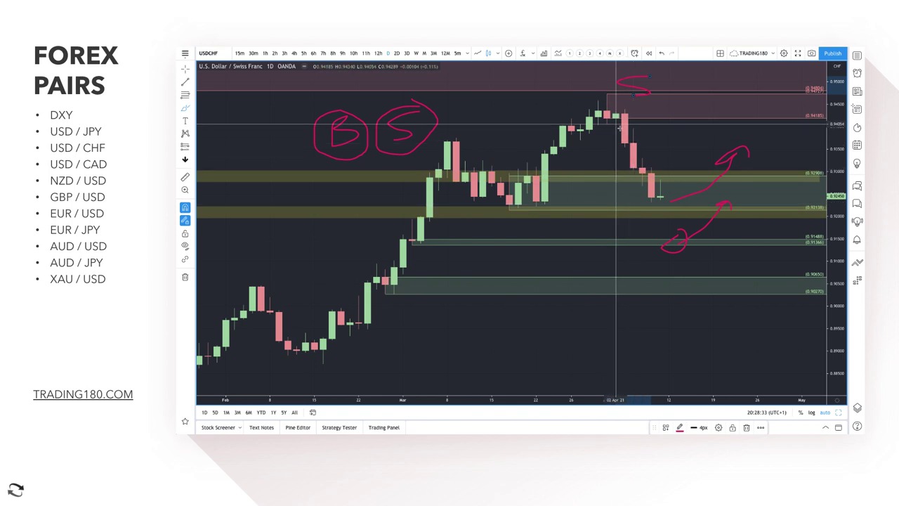
mouse_move(624, 141)
mouse_down()
mouse_move(638, 130)
mouse_move(634, 139)
mouse_move(657, 163)
mouse_move(644, 170)
mouse_move(653, 144)
mouse_up()
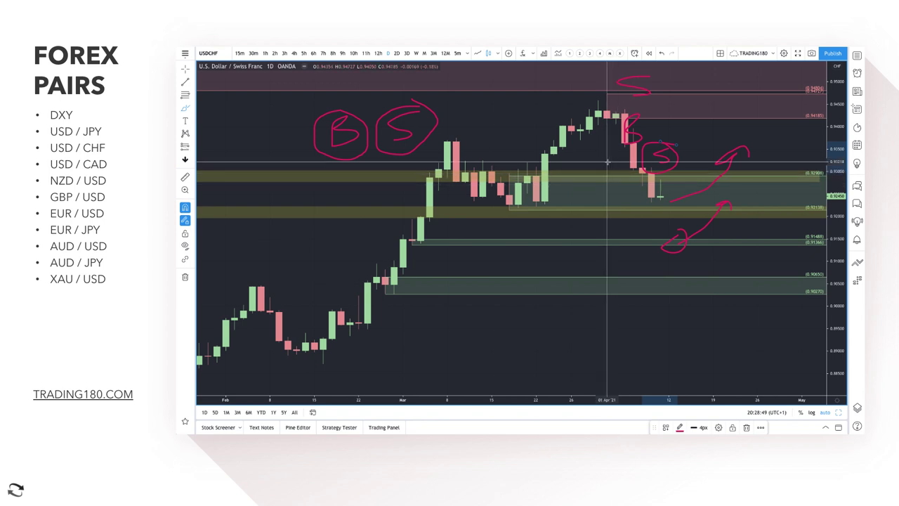
mouse_move(613, 161)
mouse_down()
mouse_move(599, 169)
mouse_move(606, 184)
mouse_up()
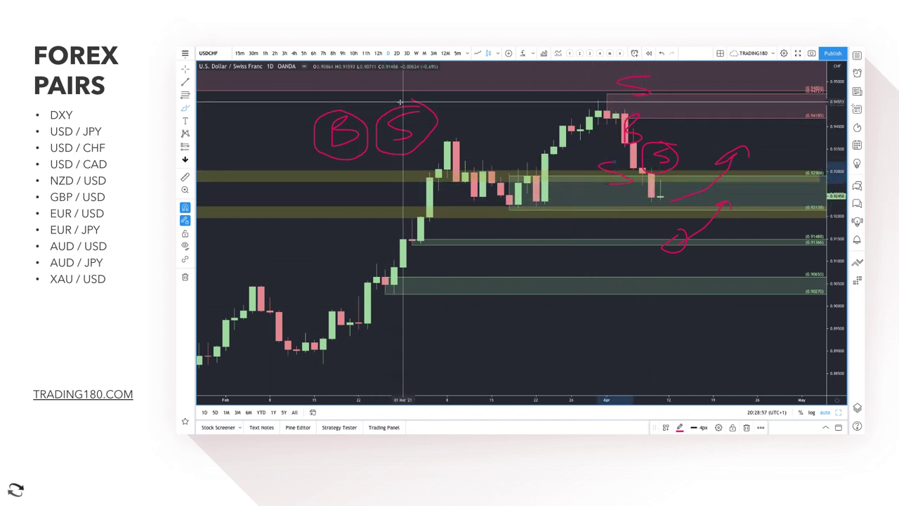
mouse_move(399, 102)
mouse_down()
mouse_move(349, 105)
mouse_move(355, 109)
mouse_up()
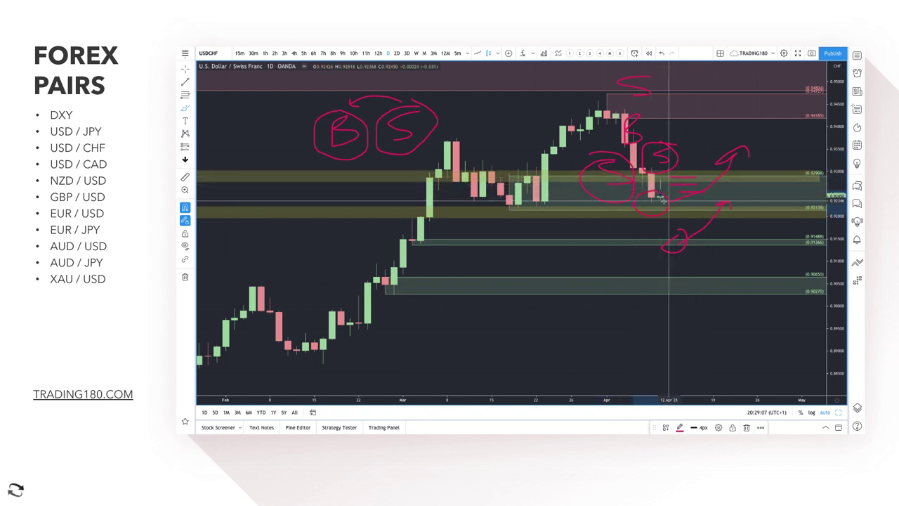
drag(713, 143, 696, 170)
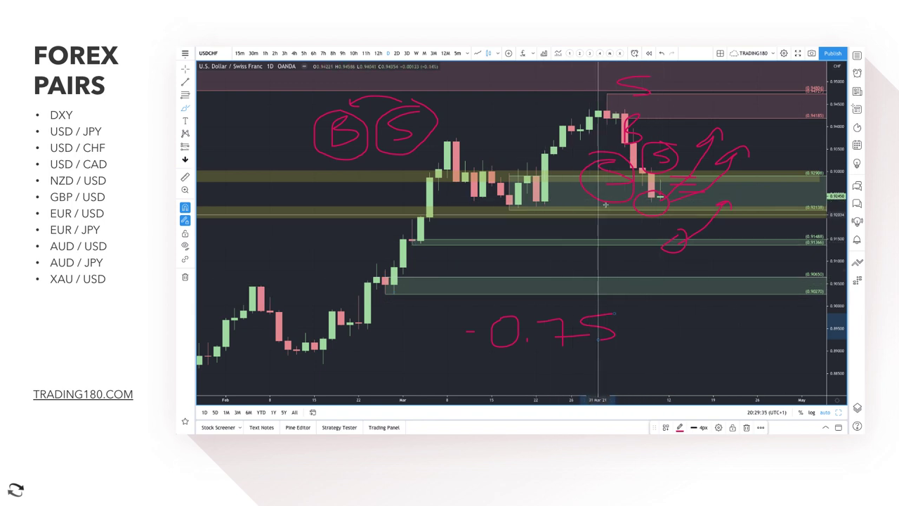
- Handwrite '/ 0.25%' after -0.75 and draw a curved arrow down from the supply zone
drag(660, 303, 642, 371)
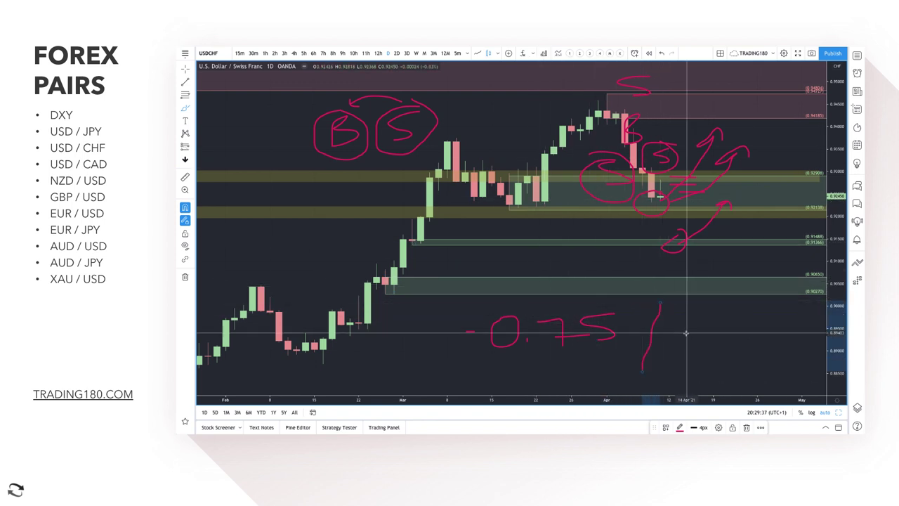
drag(680, 318, 778, 347)
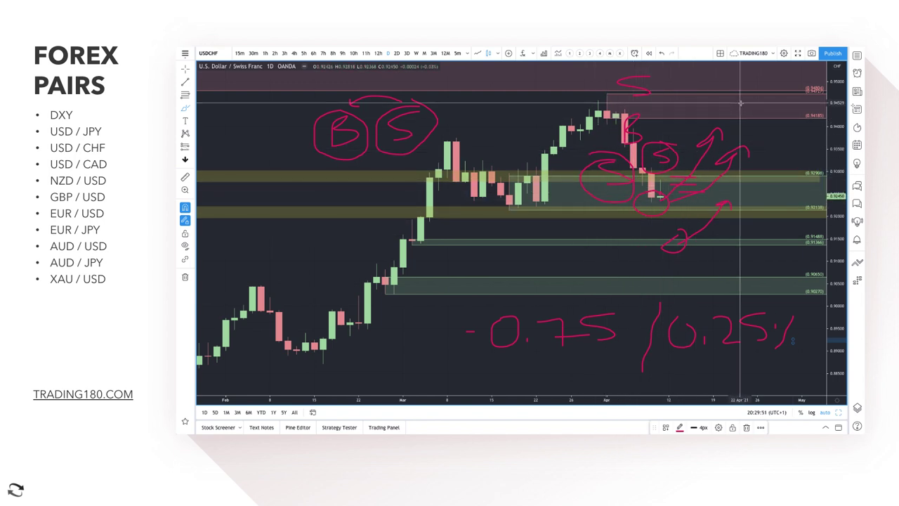
drag(723, 101, 784, 152)
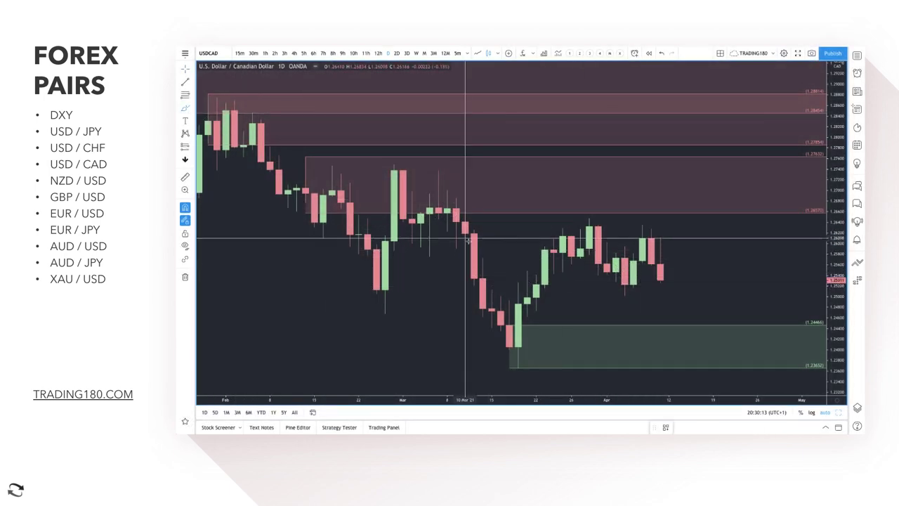
- Draw a new USD/CAD zone from 1.25904 up to 1.26472
click(588, 226)
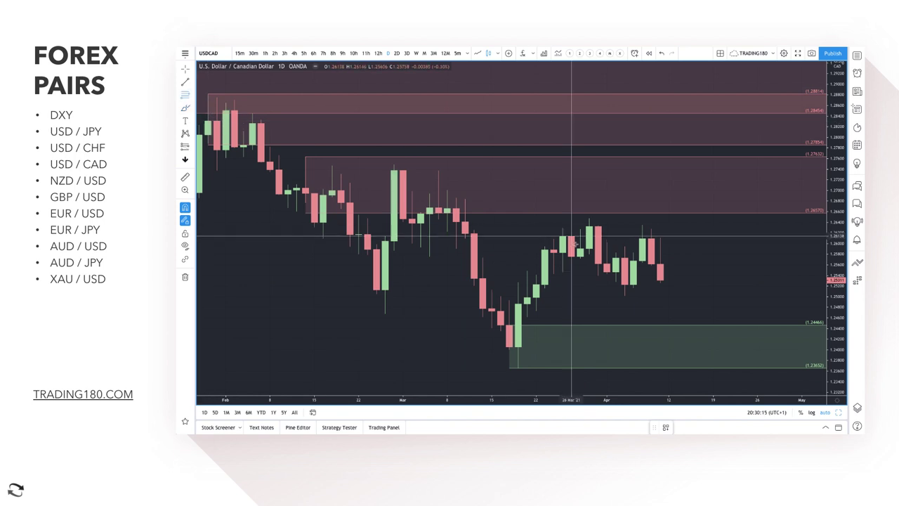
click(589, 247)
drag(589, 226, 590, 218)
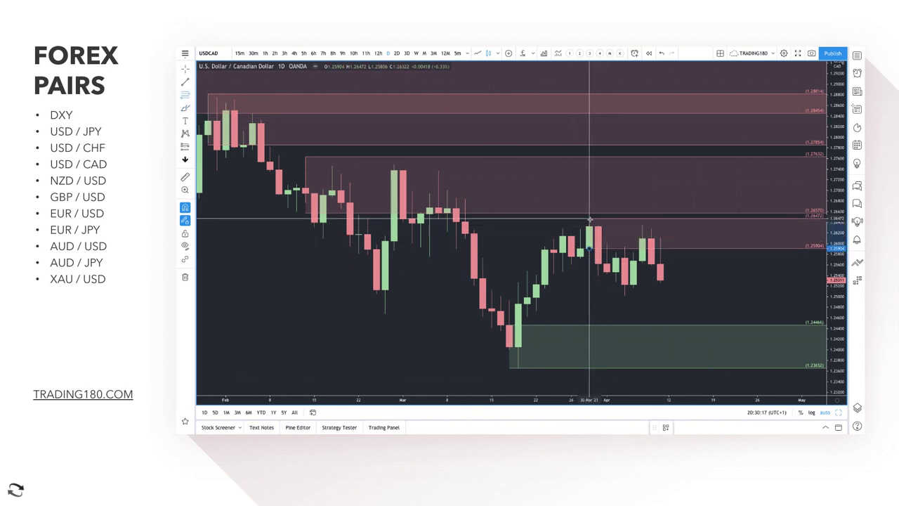
- Remove the highest 1.28454–1.29570 supply zone, leaving 1.27854–1.28814 as the top zone
scroll(590, 218, down, 3)
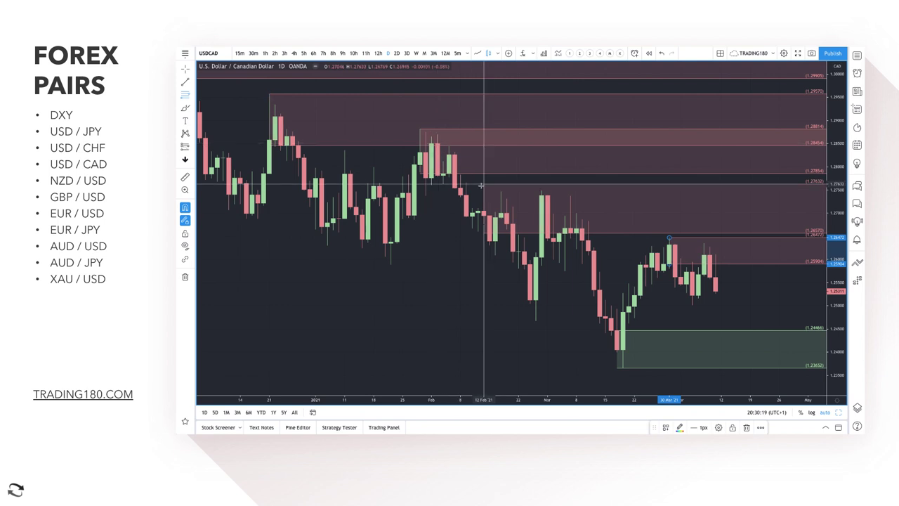
scroll(401, 151, down, 2)
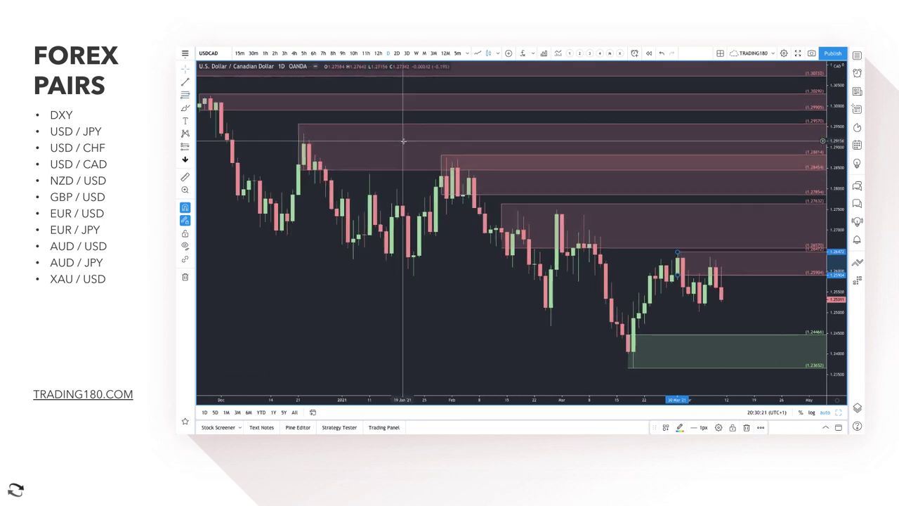
key(Delete)
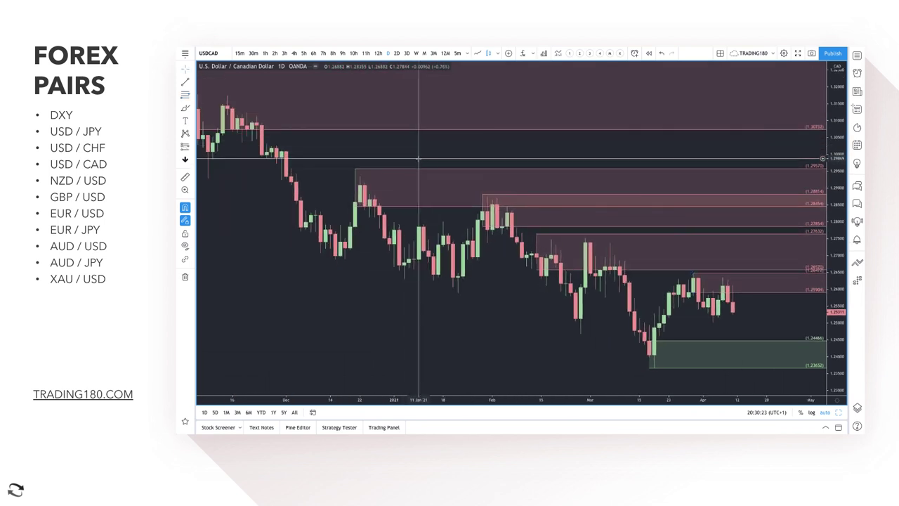
scroll(410, 132, down, 6)
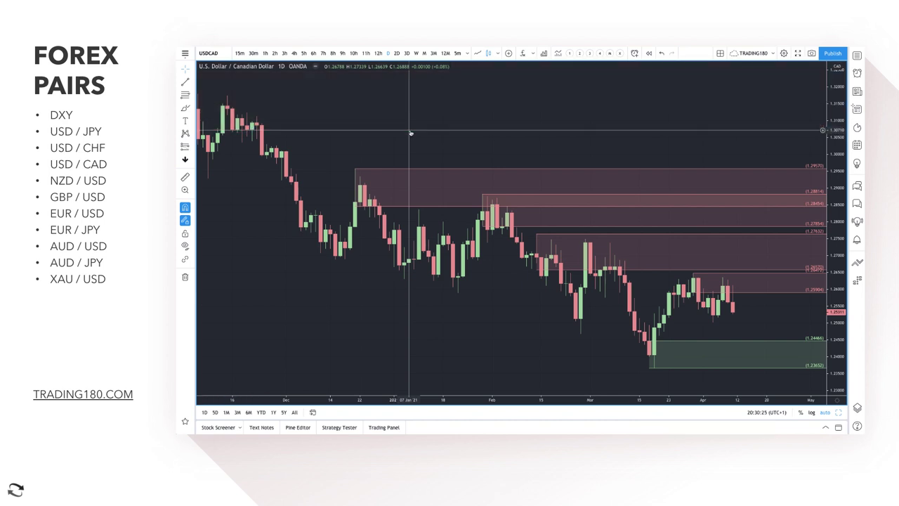
scroll(413, 135, up, 5)
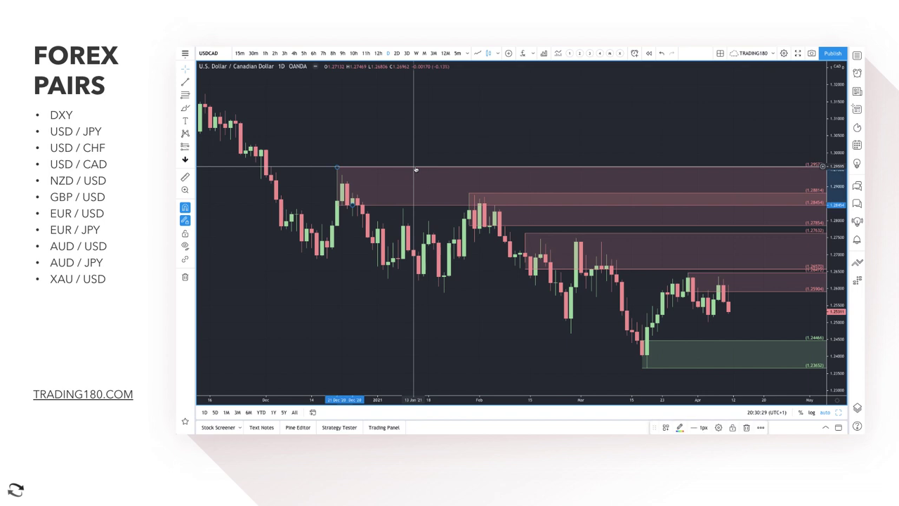
scroll(476, 176, up, 5)
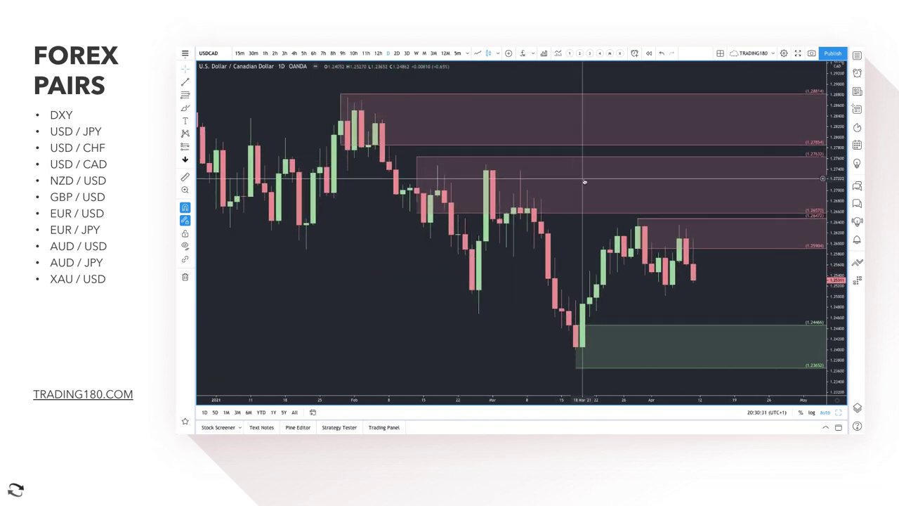
click(185, 109)
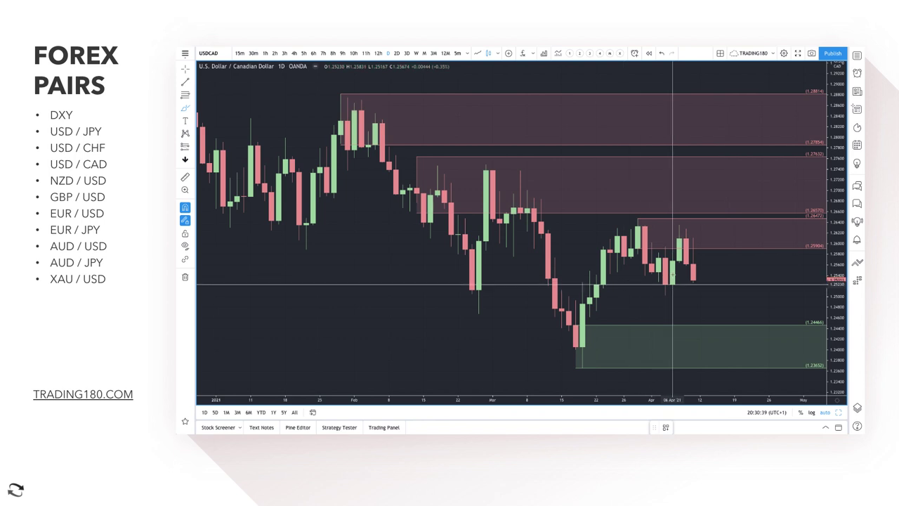
- Sketch a red zigzag forecast beside the latest candles and a downtrend arrow into the demand zone
drag(644, 239, 681, 224)
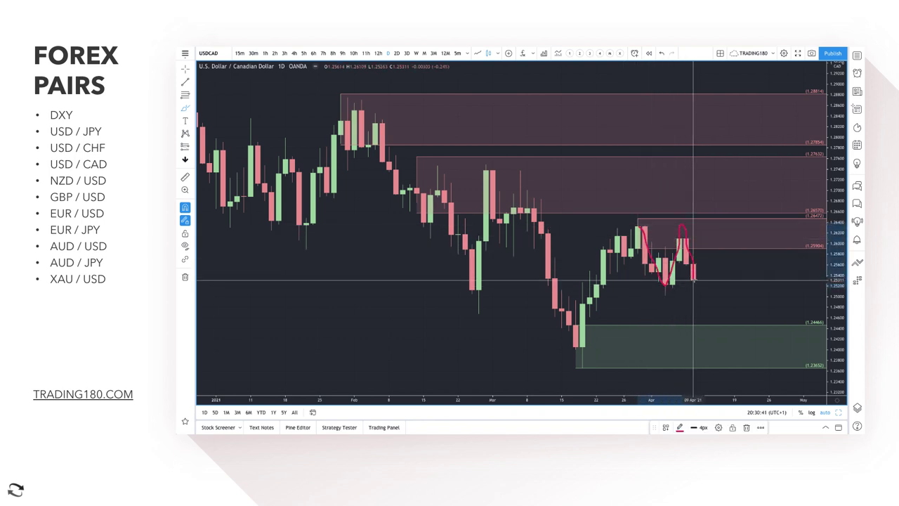
drag(694, 280, 728, 270)
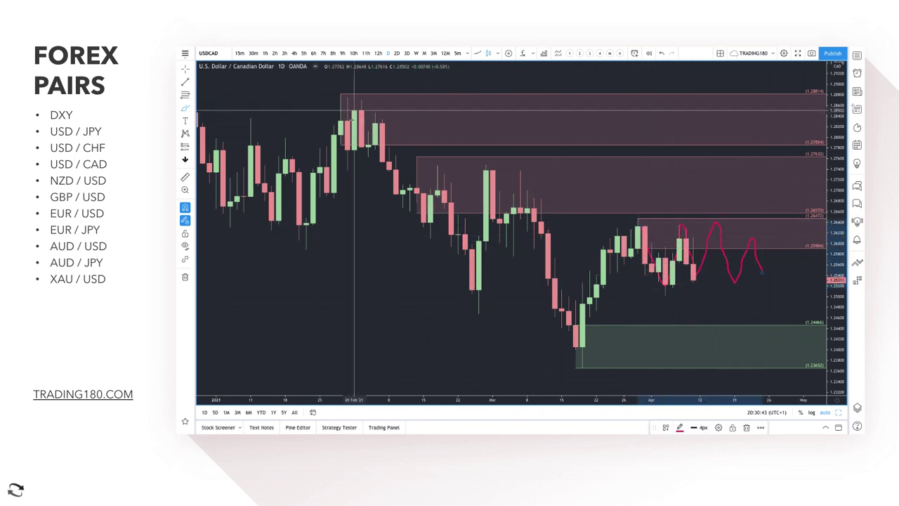
mouse_move(342, 113)
mouse_down()
mouse_move(463, 273)
mouse_move(500, 186)
mouse_move(602, 357)
mouse_move(583, 354)
mouse_up()
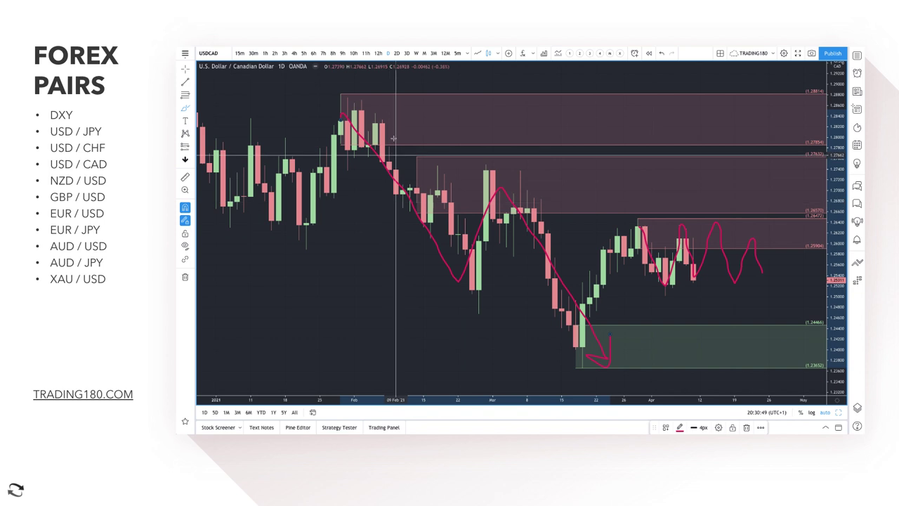
drag(393, 139, 456, 295)
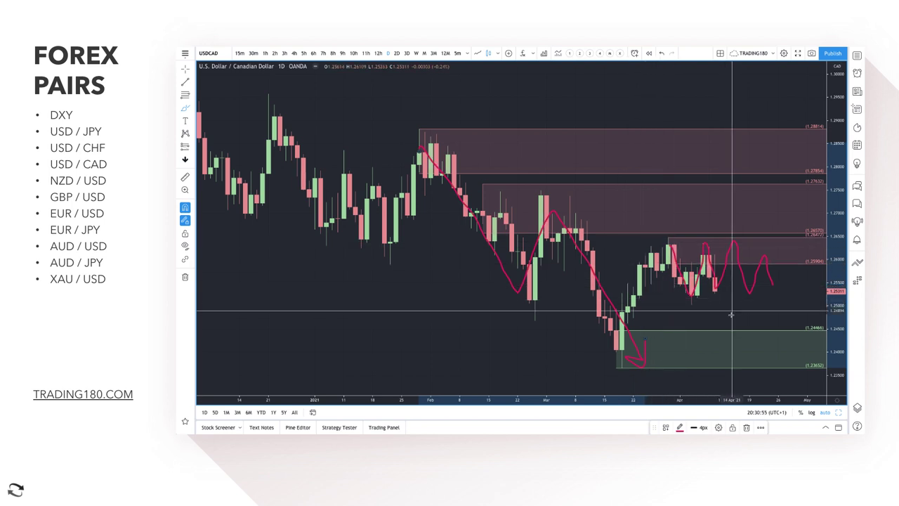
scroll(735, 335, up, 1)
scroll(735, 334, up, 2)
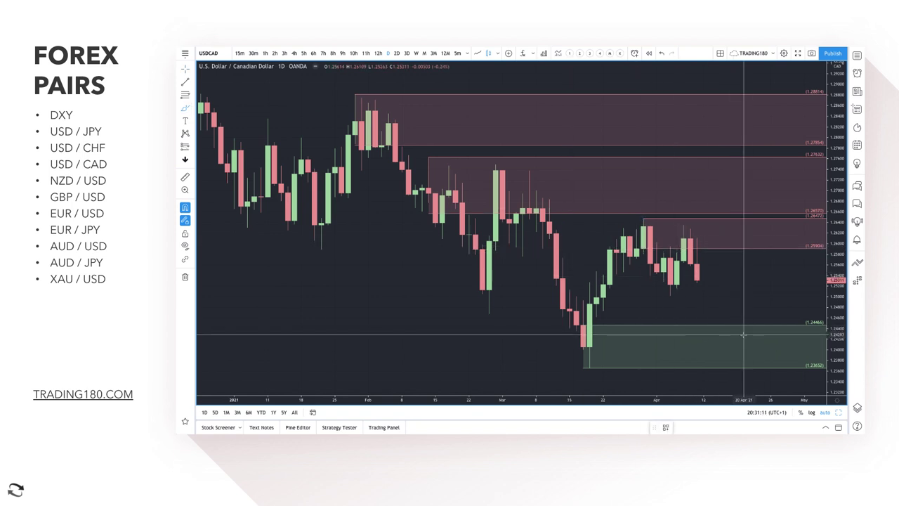
- Draw an arrow dipping into demand then rising, and circle the recent candles and a higher price area
mouse_move(700, 307)
mouse_down()
mouse_move(714, 345)
mouse_move(772, 289)
mouse_move(784, 309)
mouse_up()
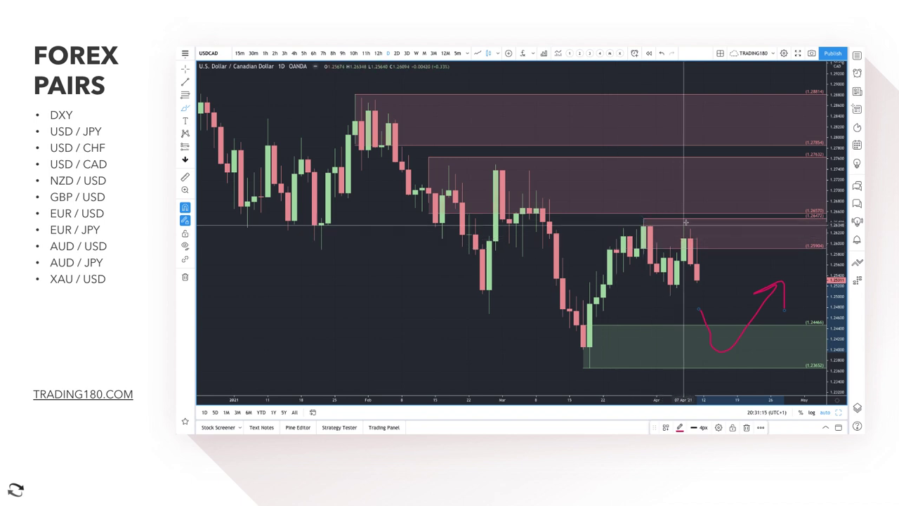
mouse_move(690, 223)
mouse_down()
mouse_move(674, 246)
mouse_move(678, 226)
mouse_move(719, 291)
mouse_move(731, 267)
mouse_up()
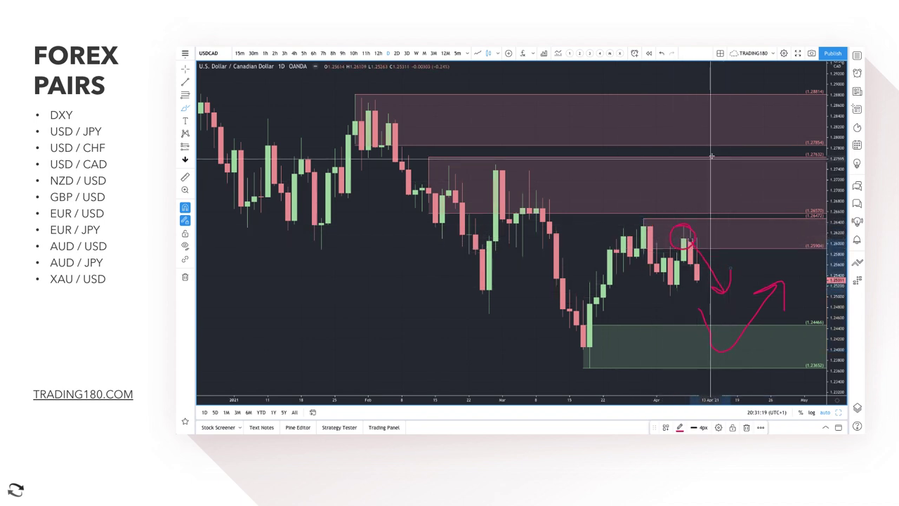
scroll(711, 151, down, 2)
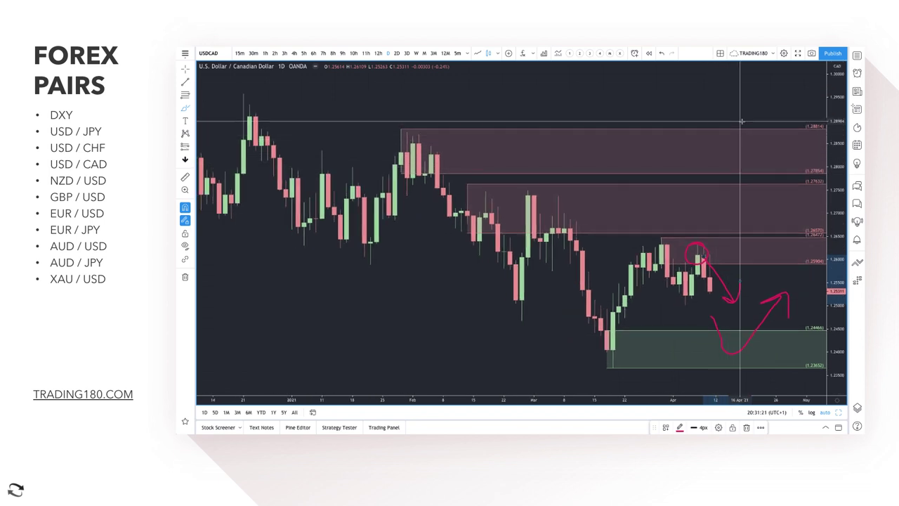
mouse_move(746, 112)
mouse_down()
mouse_move(749, 101)
mouse_move(774, 168)
mouse_move(788, 167)
mouse_up()
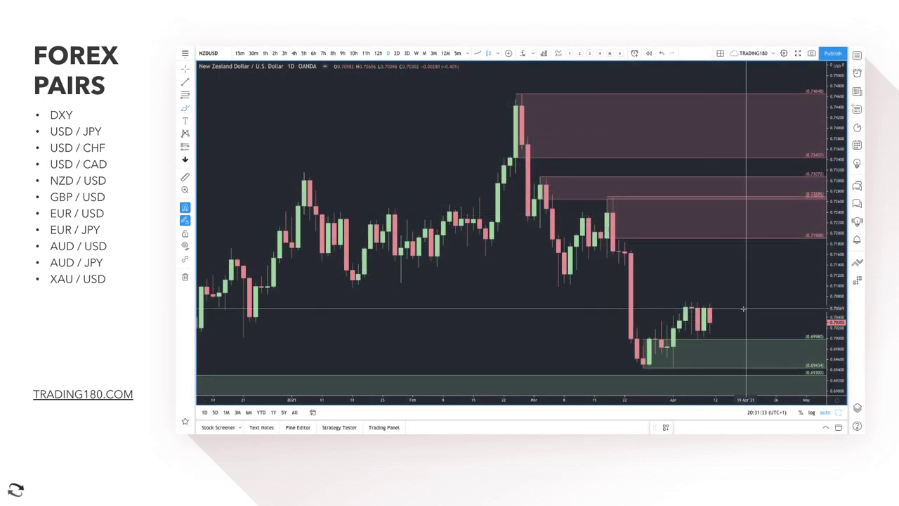
- Circle NZD/USD's recent candles and draw a red arrow dipping into demand then rising
scroll(678, 281, up, 2)
scroll(677, 283, up, 2)
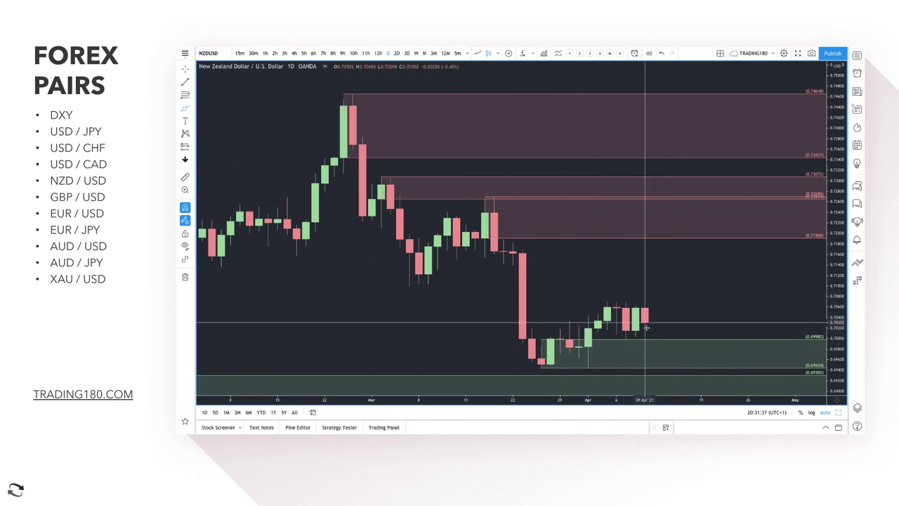
mouse_move(645, 309)
mouse_down()
mouse_move(597, 313)
mouse_move(628, 340)
mouse_move(634, 307)
mouse_up()
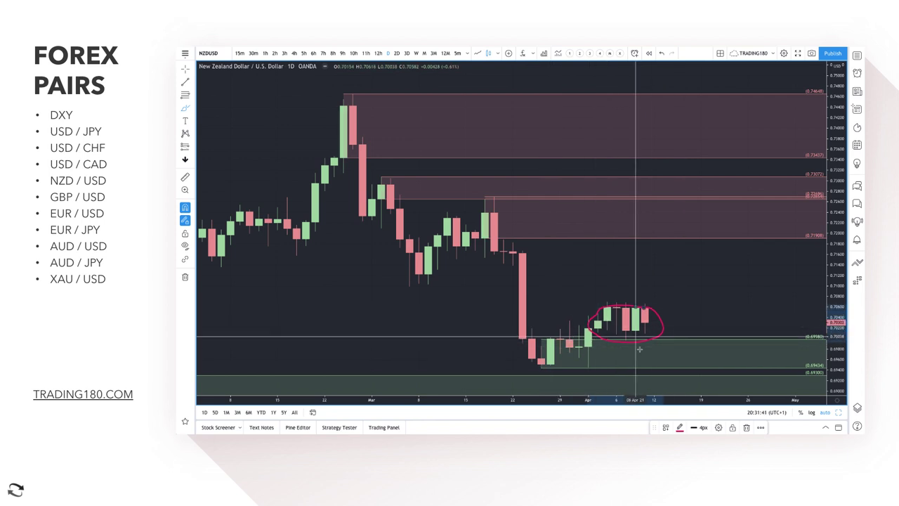
mouse_move(649, 328)
mouse_down()
mouse_move(662, 344)
mouse_move(726, 316)
mouse_move(730, 324)
mouse_up()
- Loop the dip into the demand zone and add an arrow rising toward supply then falling
scroll(694, 340, down, 5)
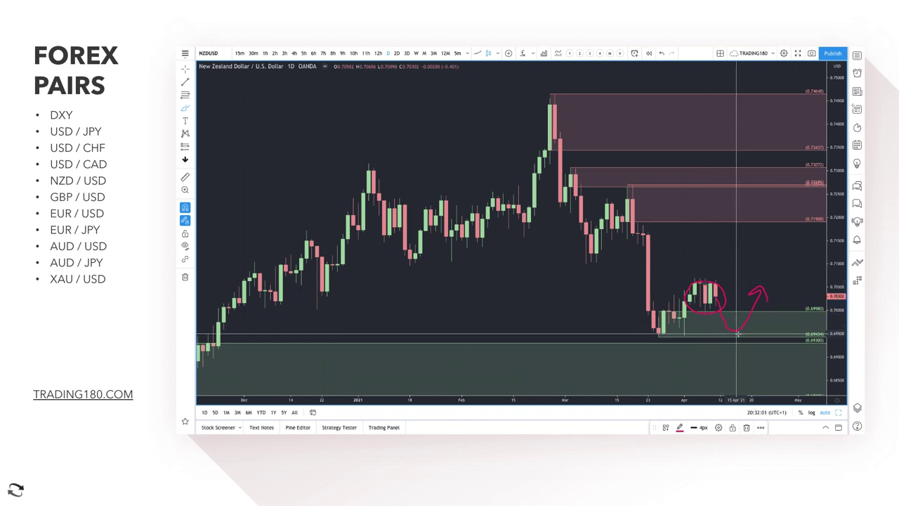
drag(742, 323, 748, 326)
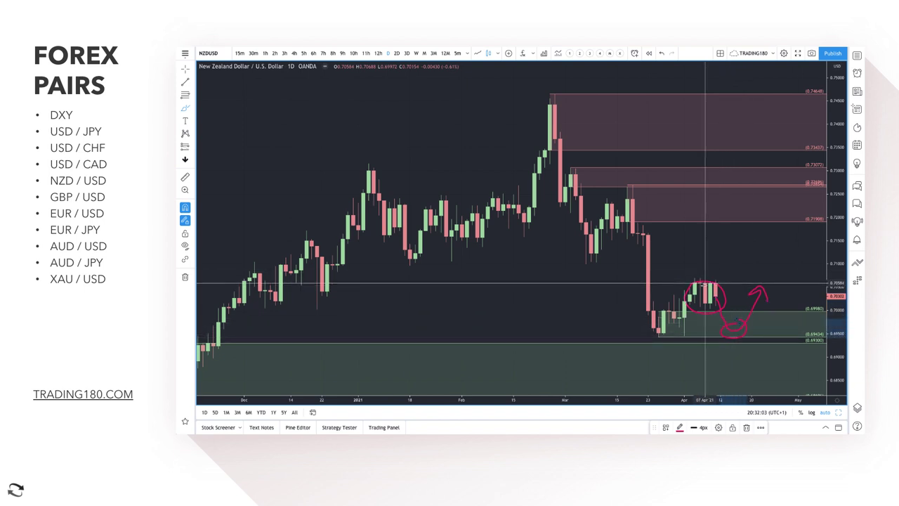
mouse_move(706, 283)
mouse_down()
mouse_move(722, 211)
mouse_move(772, 240)
mouse_move(778, 260)
mouse_up()
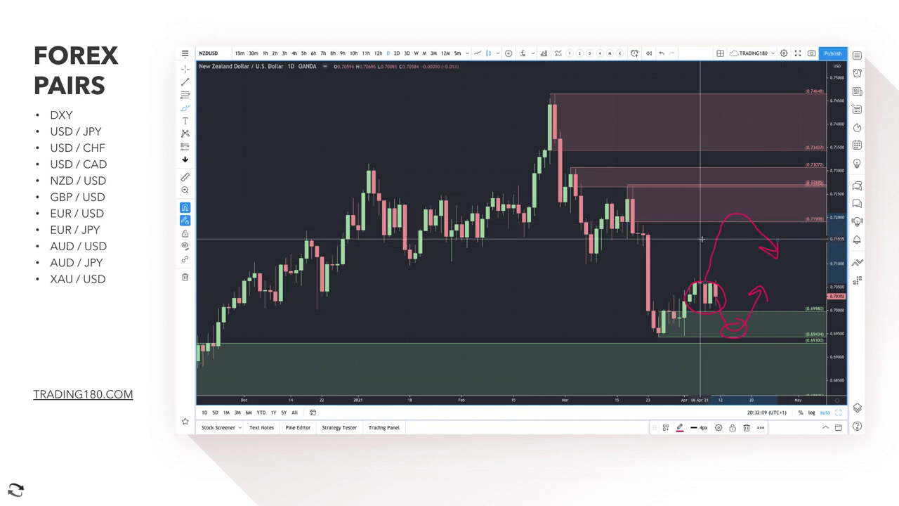
click(539, 265)
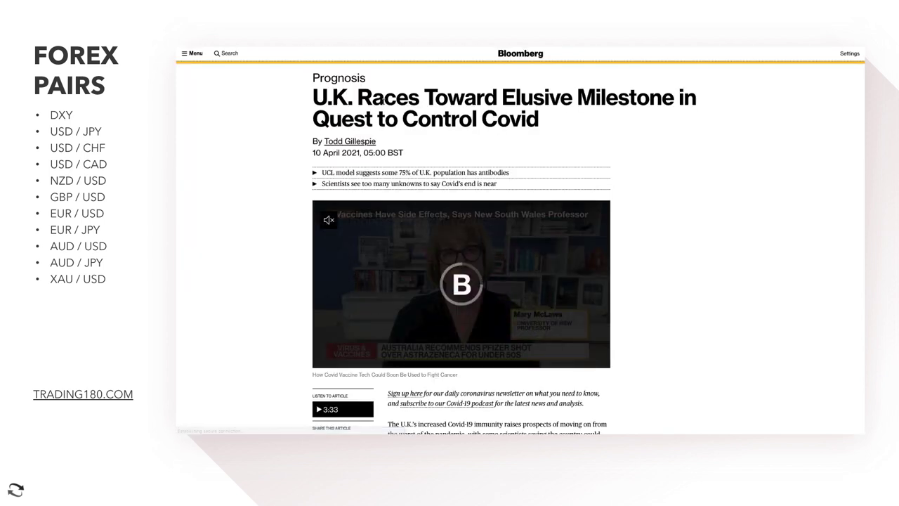
- Highlight the 'U.K. Races Toward Elusive Milestone' headline and the lede's sentence about increased immunity
drag(338, 103, 689, 113)
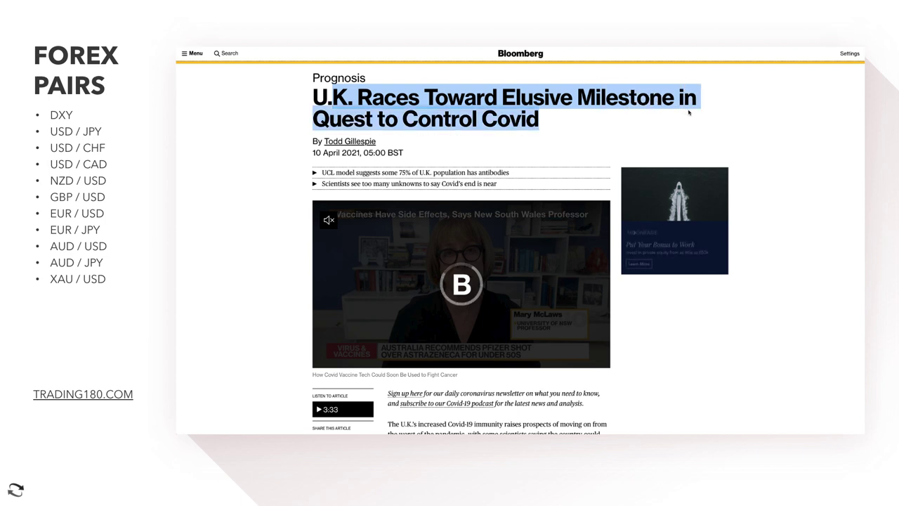
drag(507, 121, 547, 122)
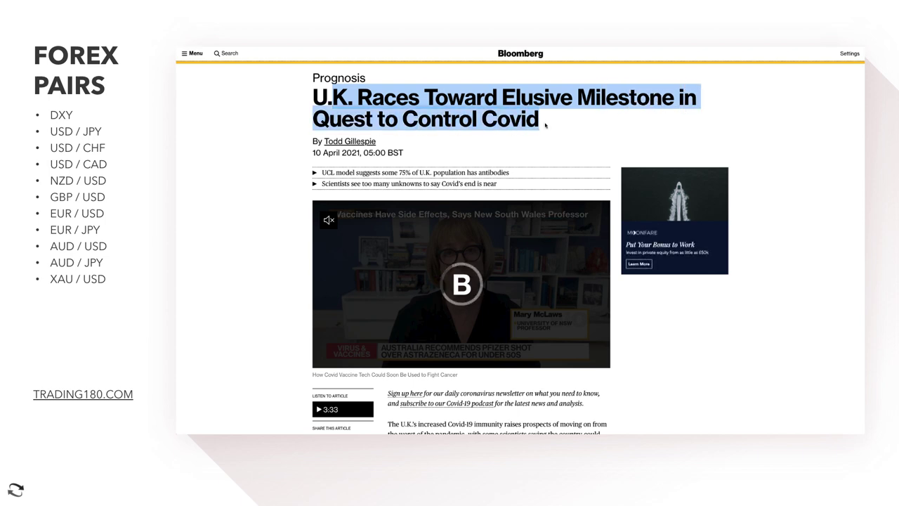
scroll(342, 129, down, 1)
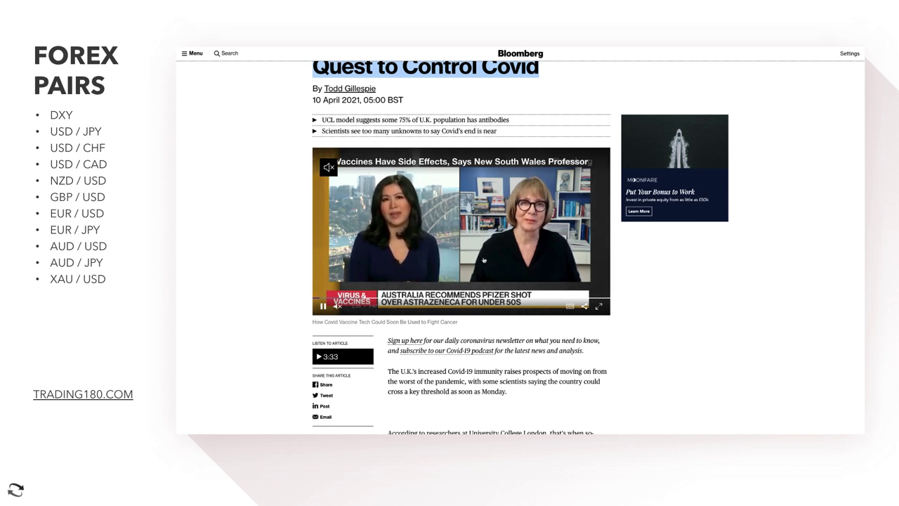
scroll(484, 260, down, 3)
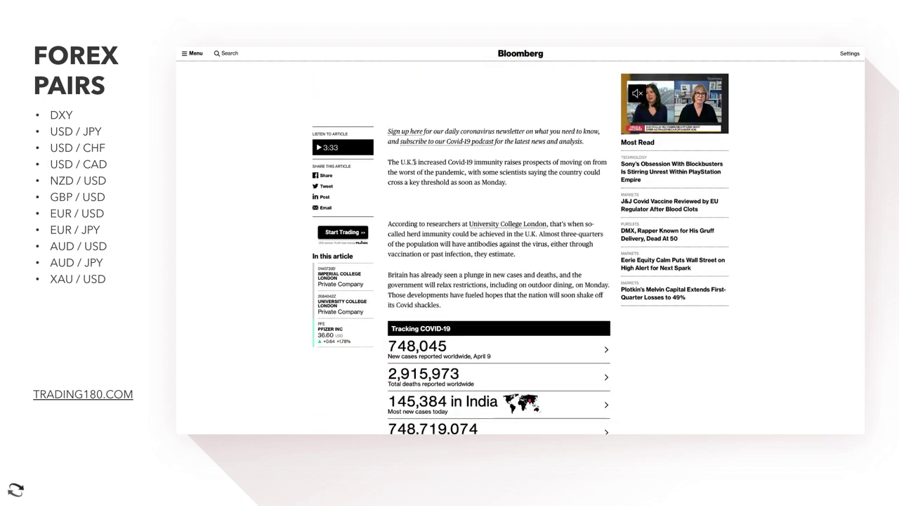
drag(416, 162, 495, 172)
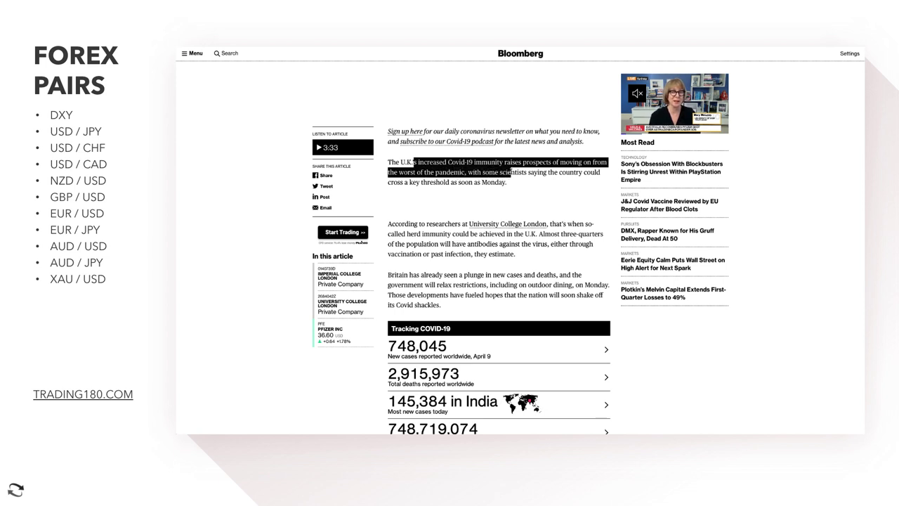
drag(555, 172, 486, 185)
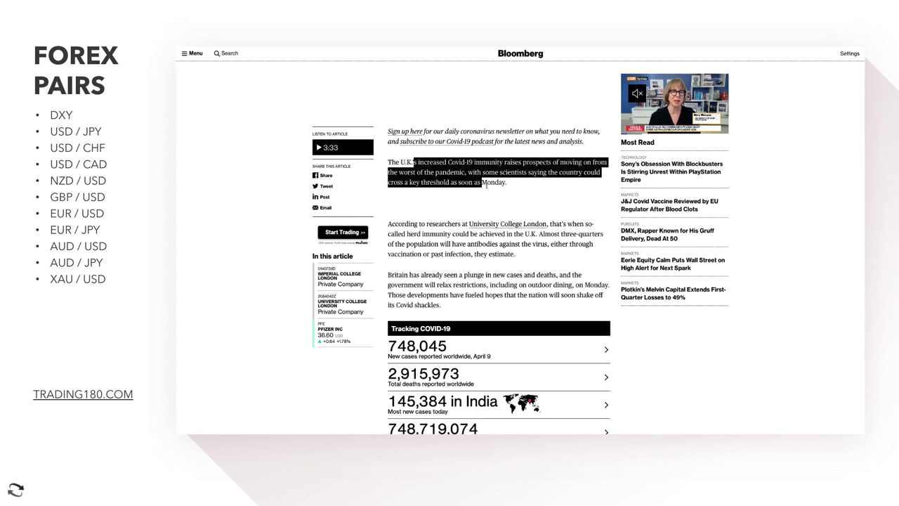